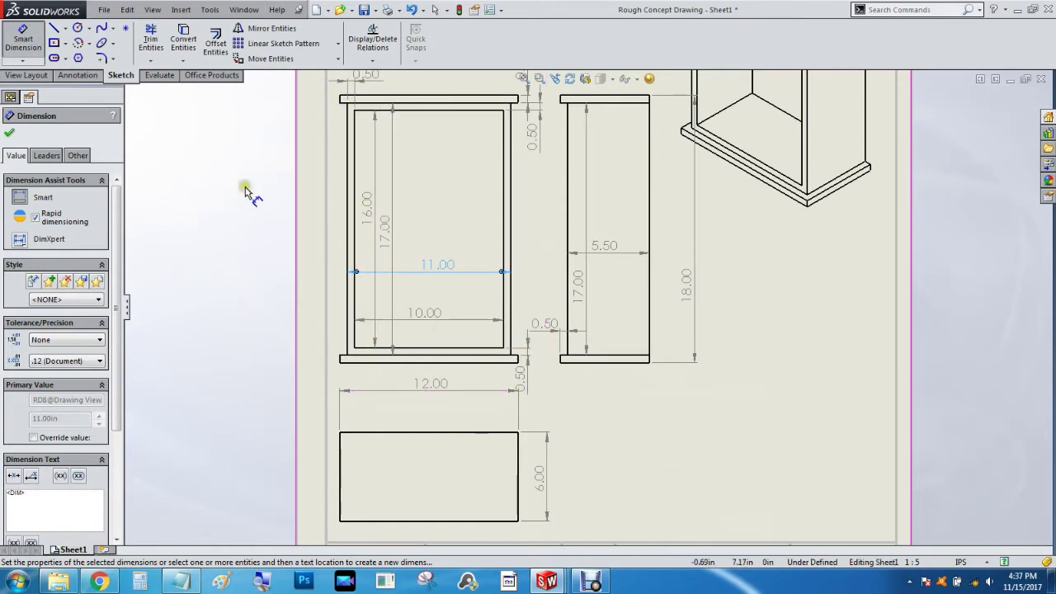
- Create a new document from the Part template
{"action": "left_click", "coordinate": [105, 9]}
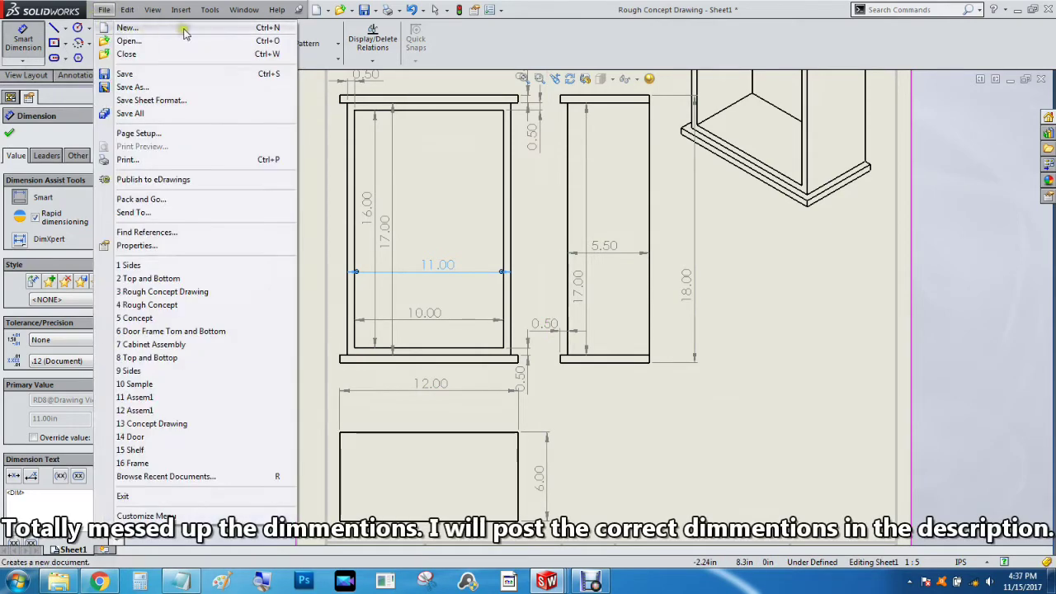
{"action": "left_click", "coordinate": [185, 30]}
{"action": "left_click", "coordinate": [325, 245]}
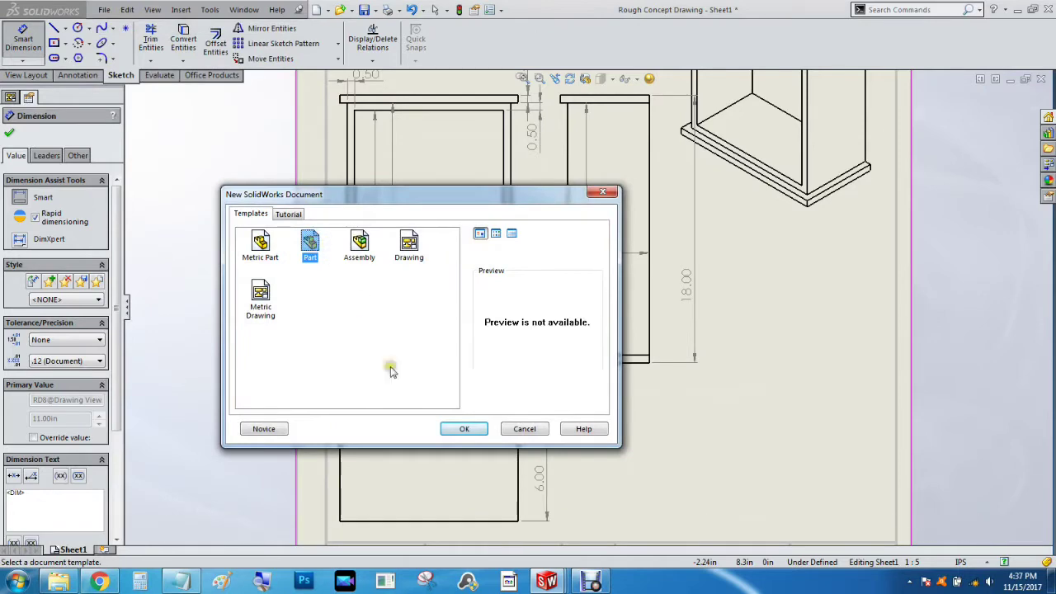
{"action": "left_click", "coordinate": [464, 428]}
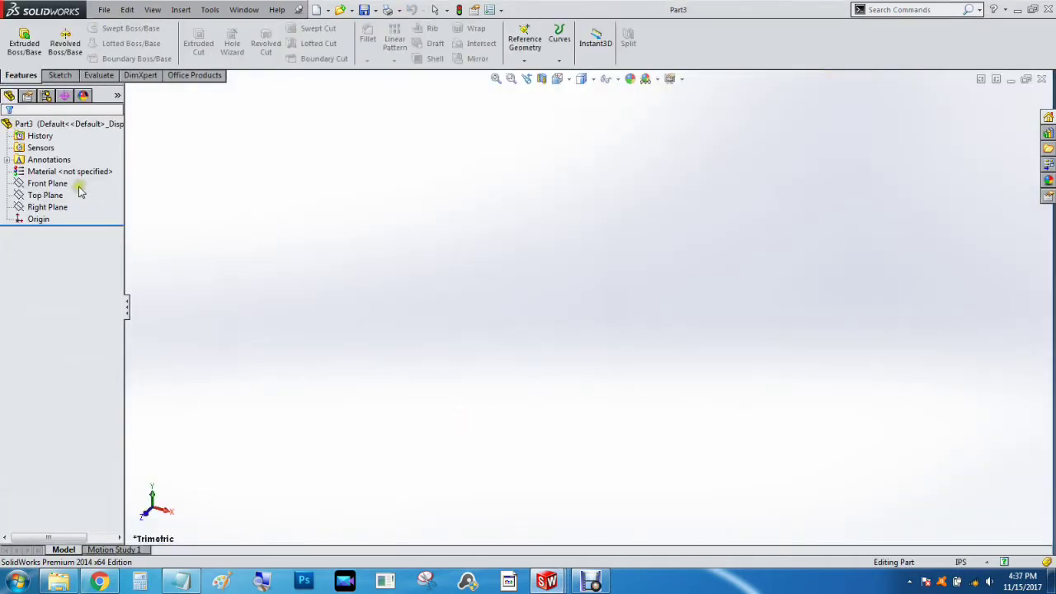
- Sketch an upright center rectangle about 4.14 in tall on the Front Plane, centred on the origin
{"action": "left_click", "coordinate": [50, 183]}
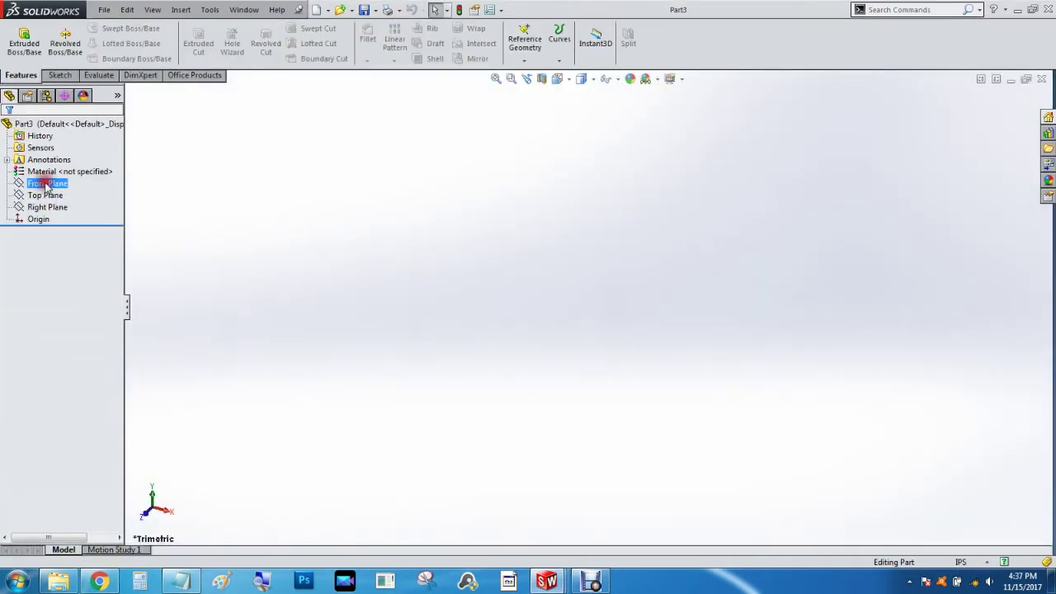
{"action": "left_click", "coordinate": [187, 450]}
{"action": "left_click", "coordinate": [47, 185]}
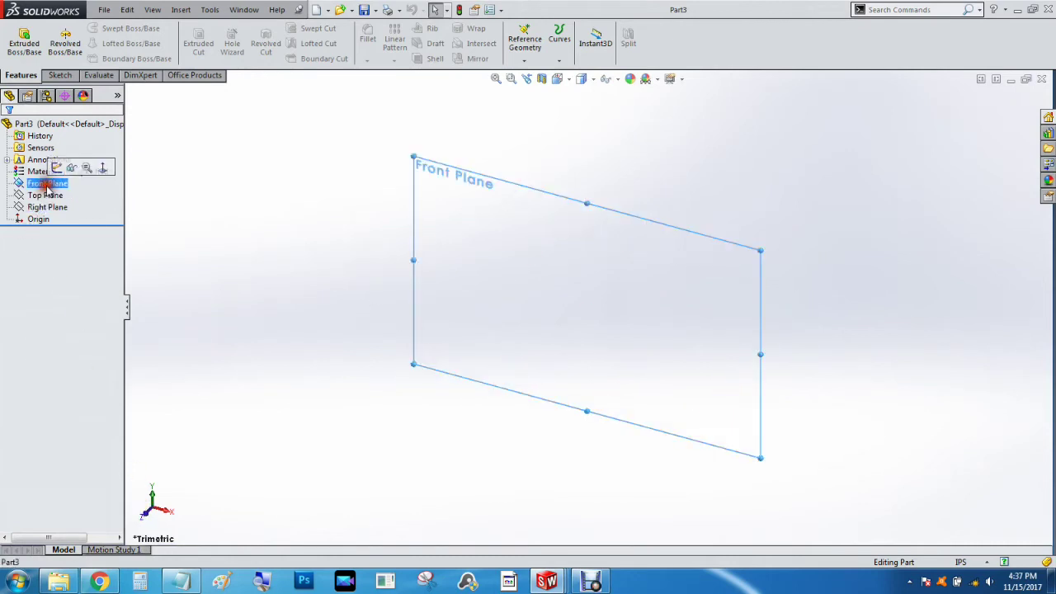
{"action": "left_click", "coordinate": [59, 75]}
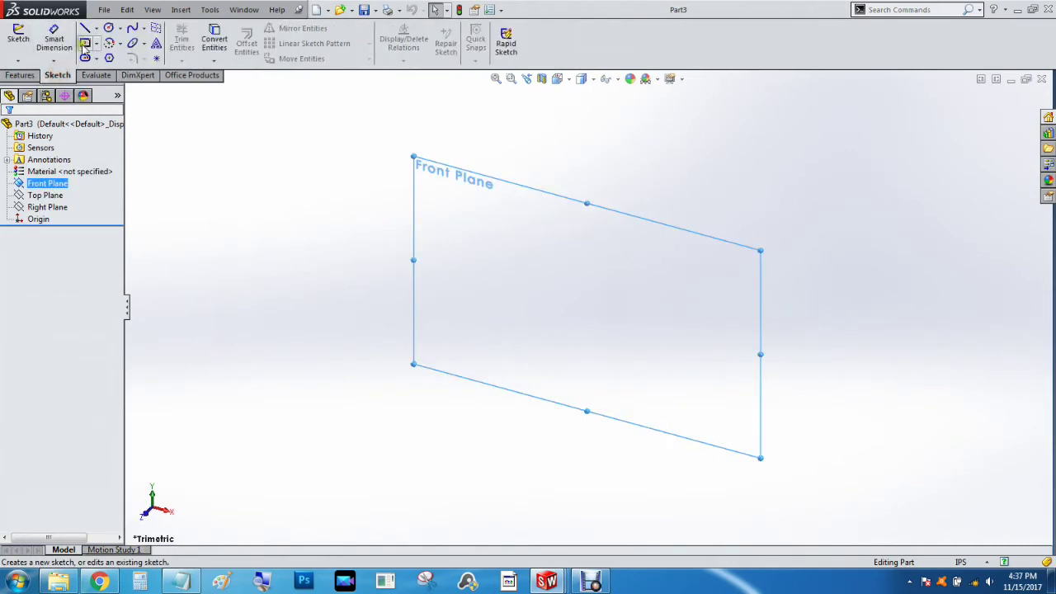
{"action": "left_click", "coordinate": [146, 513]}
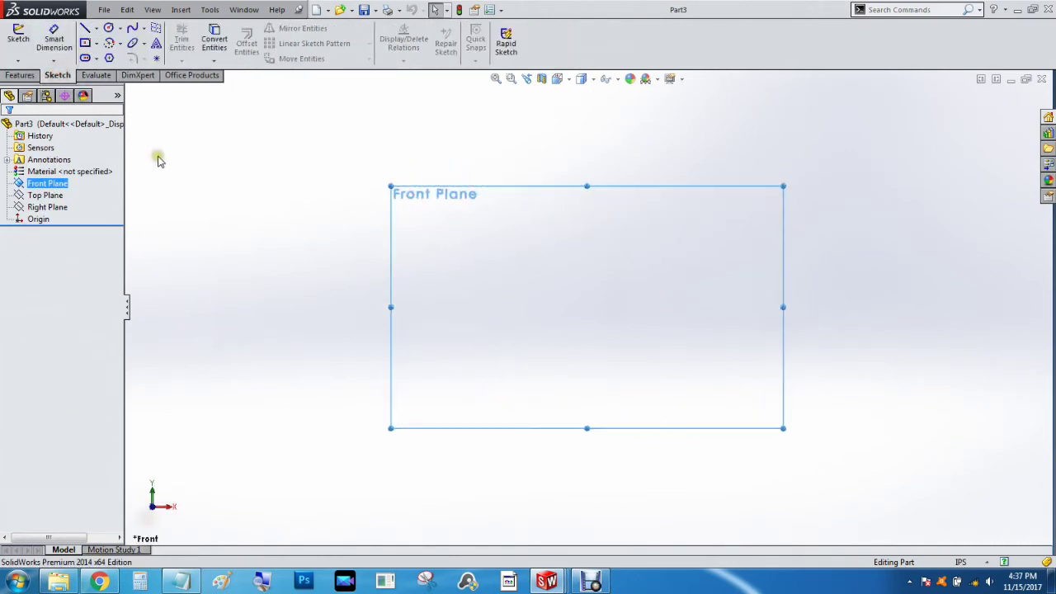
{"action": "left_click", "coordinate": [86, 58]}
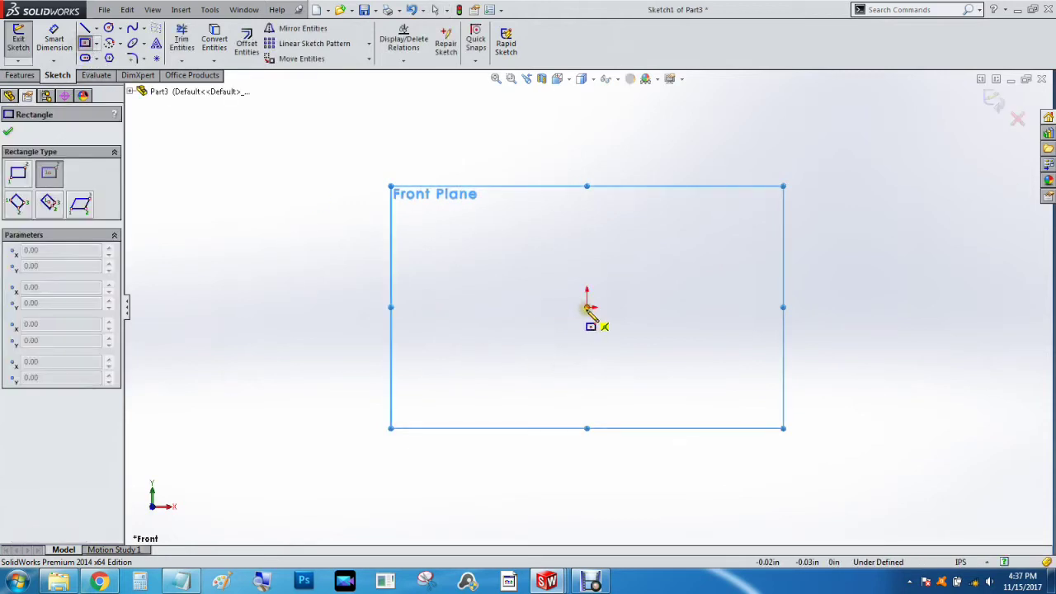
{"action": "left_click", "coordinate": [587, 307]}
{"action": "left_click", "coordinate": [559, 422]}
- Dimension the rectangle to 17 in high and 0.5 in wide
{"action": "left_click", "coordinate": [54, 41]}
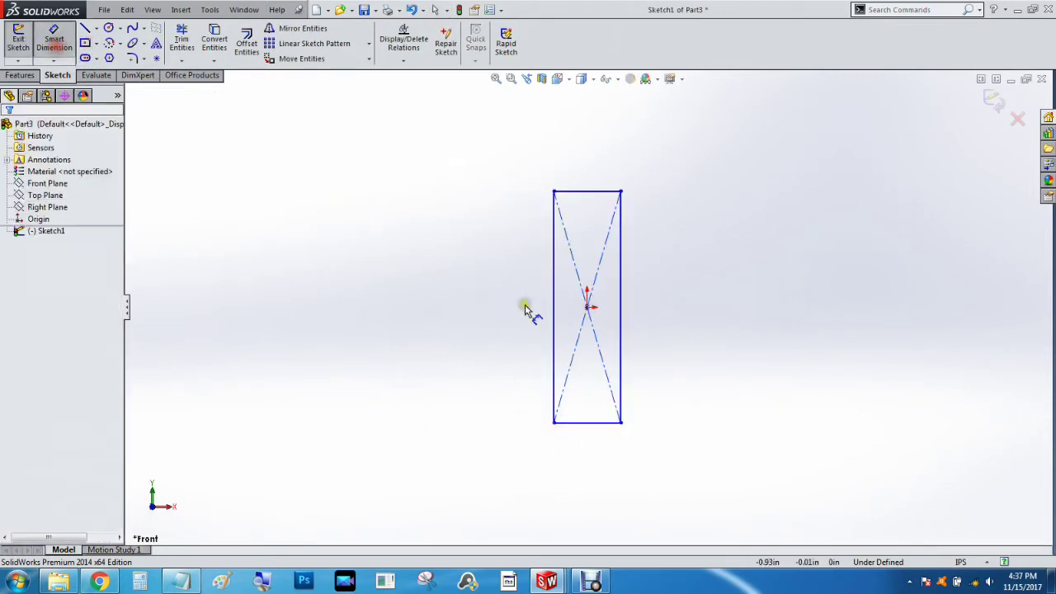
{"action": "left_click", "coordinate": [555, 314]}
{"action": "left_click", "coordinate": [513, 316]}
{"action": "type", "text": "17"}
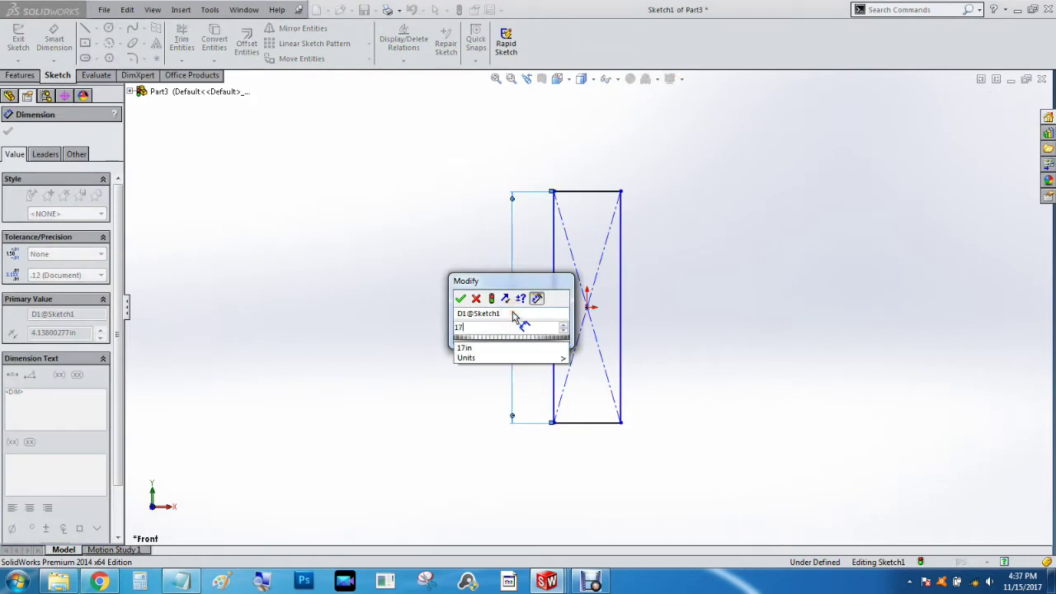
{"action": "key", "text": "Return"}
{"action": "left_click", "coordinate": [589, 424]}
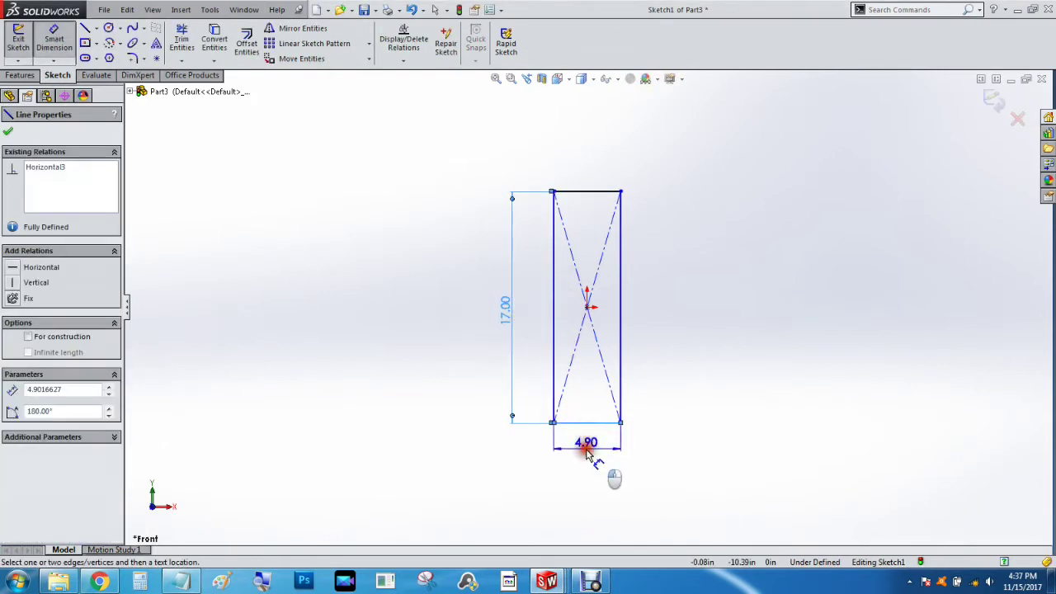
{"action": "left_click", "coordinate": [588, 453]}
{"action": "type", "text": "0.5"}
{"action": "key", "text": "Return"}
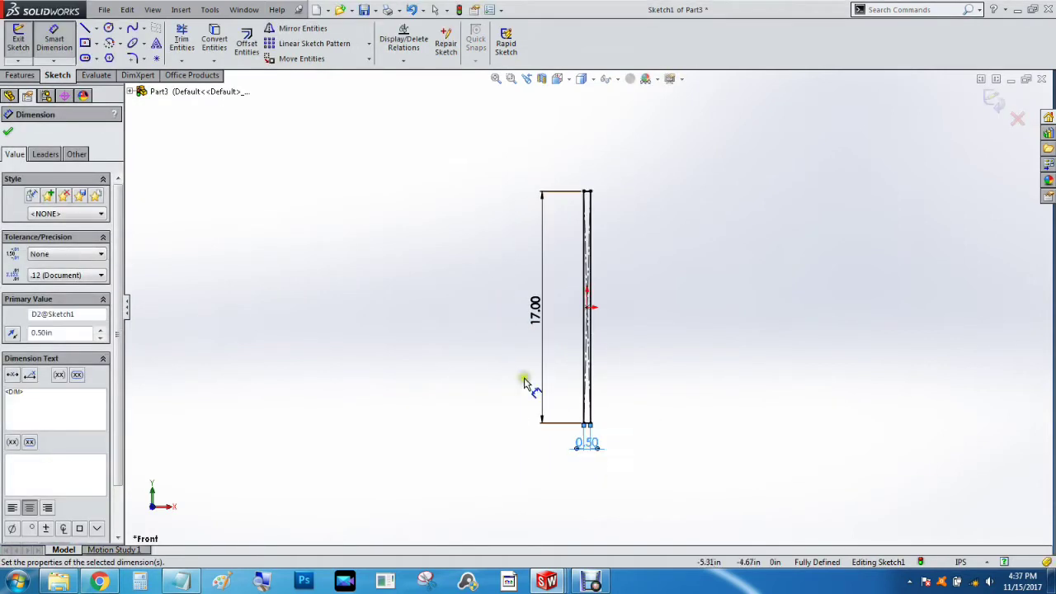
- Extrude the rectangle as a solid boss with a Mid Plane end condition and a depth of 0.25 in
{"action": "left_click", "coordinate": [18, 75]}
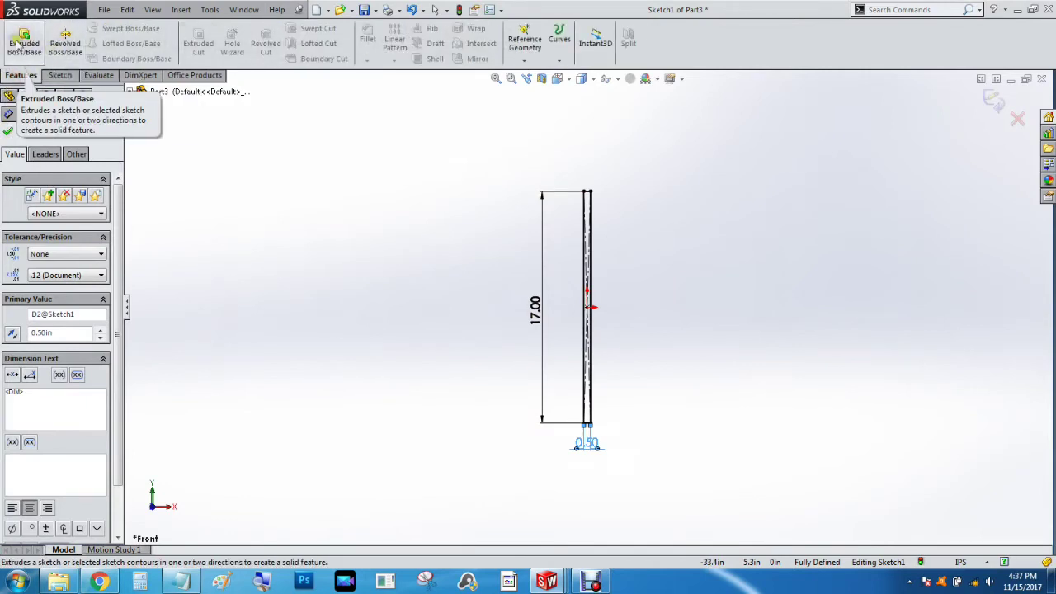
{"action": "left_click", "coordinate": [24, 41]}
{"action": "left_click", "coordinate": [71, 207]}
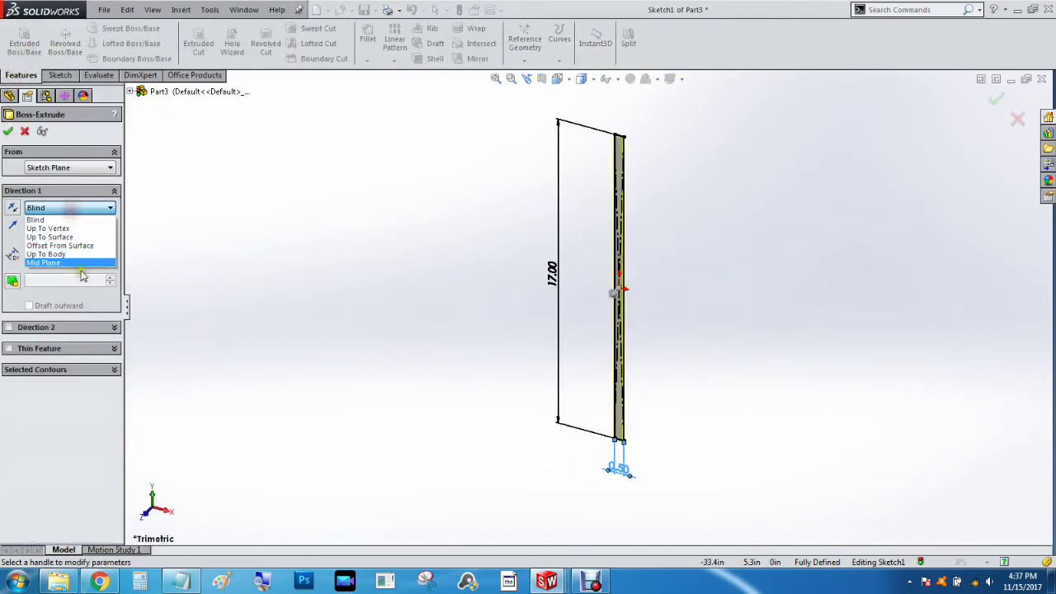
{"action": "left_click", "coordinate": [73, 261]}
{"action": "left_click", "coordinate": [66, 258]}
{"action": "double_click", "coordinate": [66, 258]}
{"action": "type", "text": "0.25"}
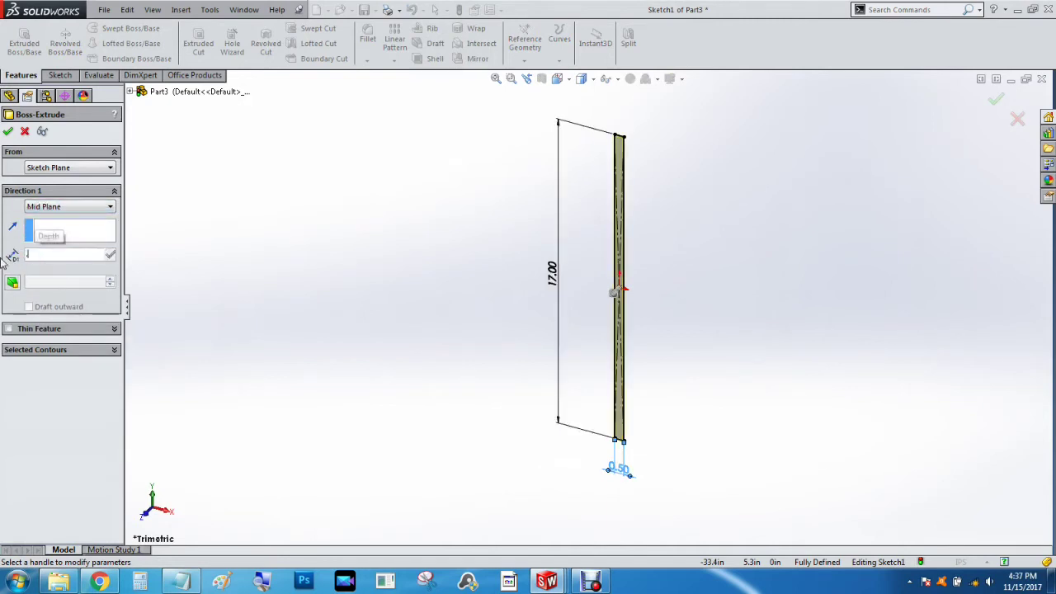
{"action": "key", "text": "Return"}
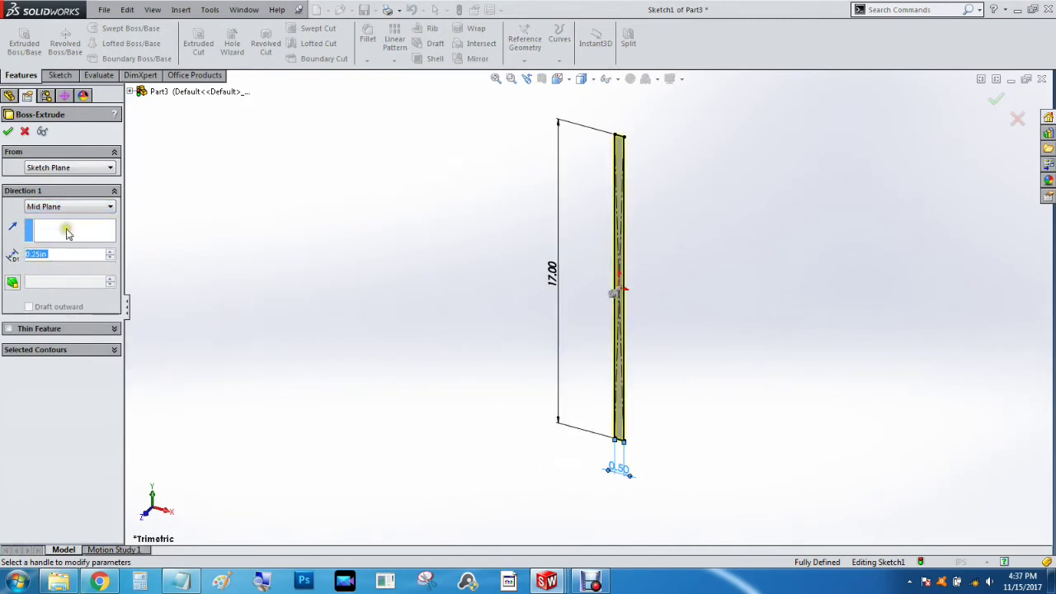
{"action": "left_click", "coordinate": [8, 133]}
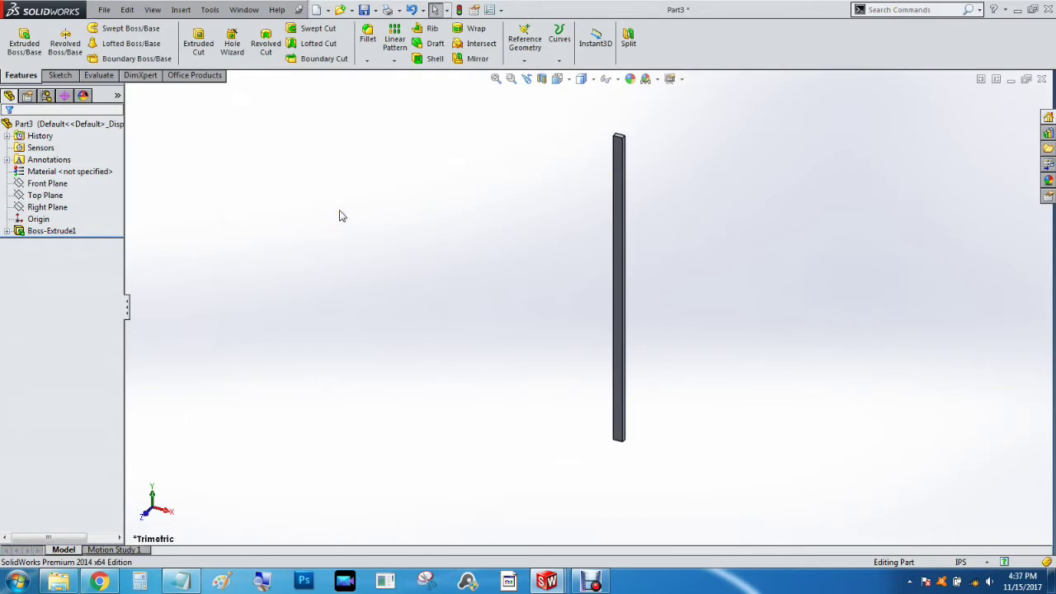
- Save the part as Door Side 1 in the Night Stand folder
{"action": "key", "text": "ctrl+s"}
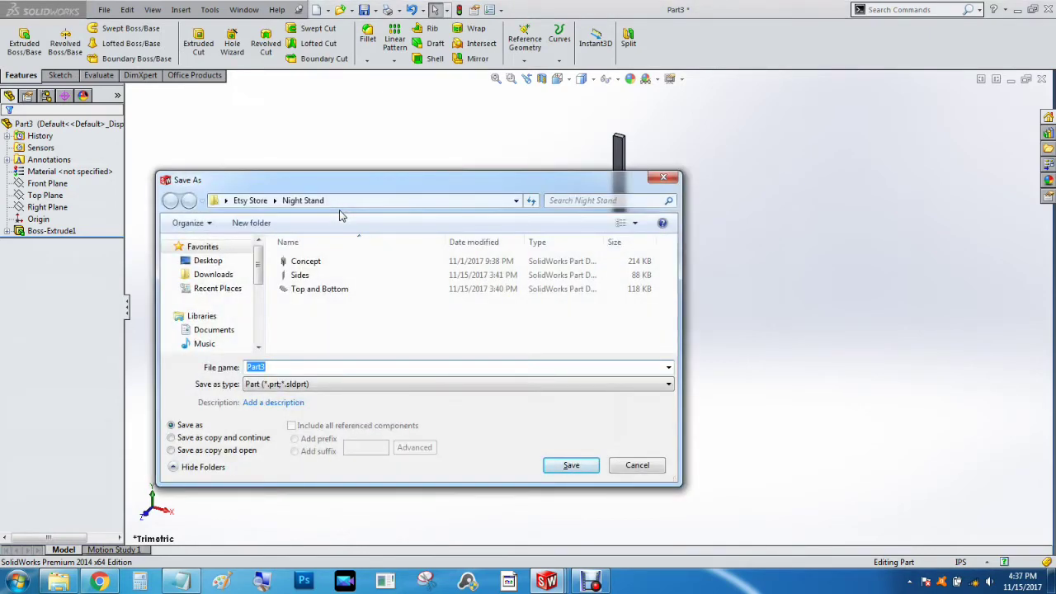
{"action": "type", "text": "S"}
{"action": "key", "text": "BackSpace"}
{"action": "left_click", "coordinate": [572, 466]}
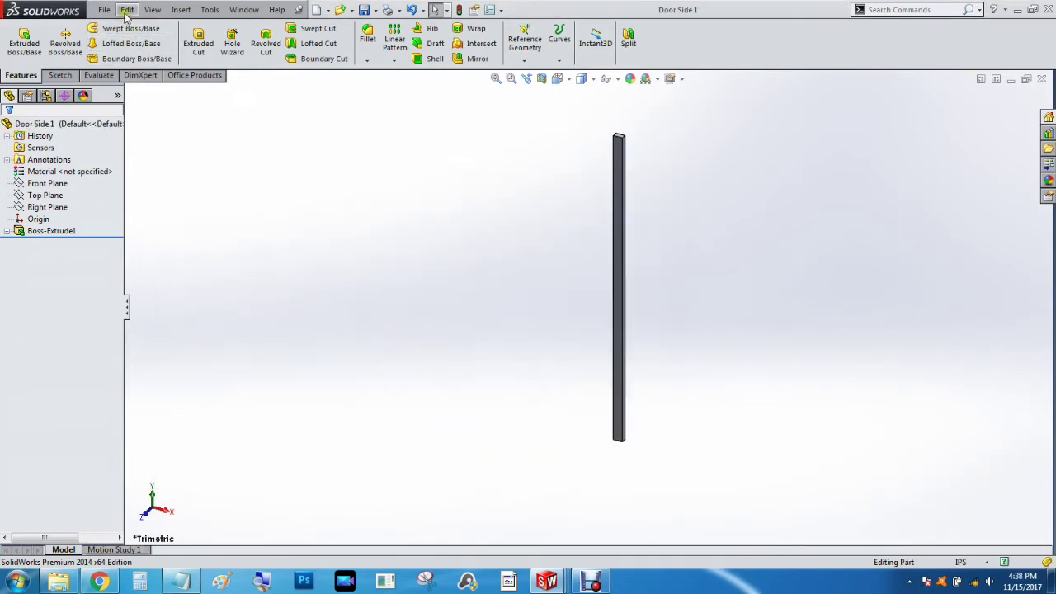
- Create another new document from the Part template and bring up the sketch tools
{"action": "left_click", "coordinate": [104, 10]}
{"action": "left_click", "coordinate": [124, 39]}
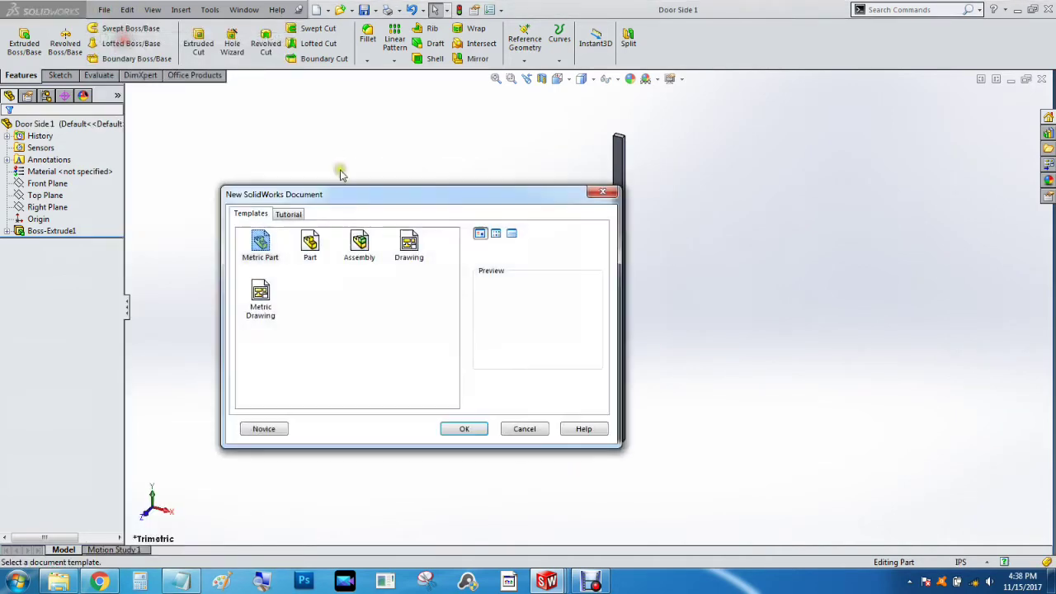
{"action": "left_click", "coordinate": [312, 246]}
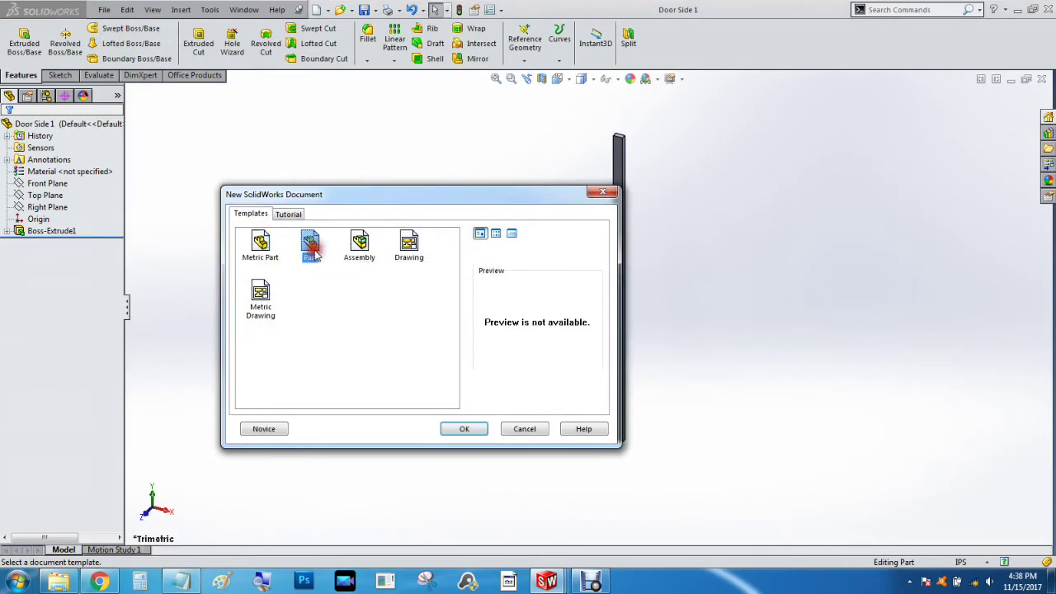
{"action": "left_click", "coordinate": [464, 429]}
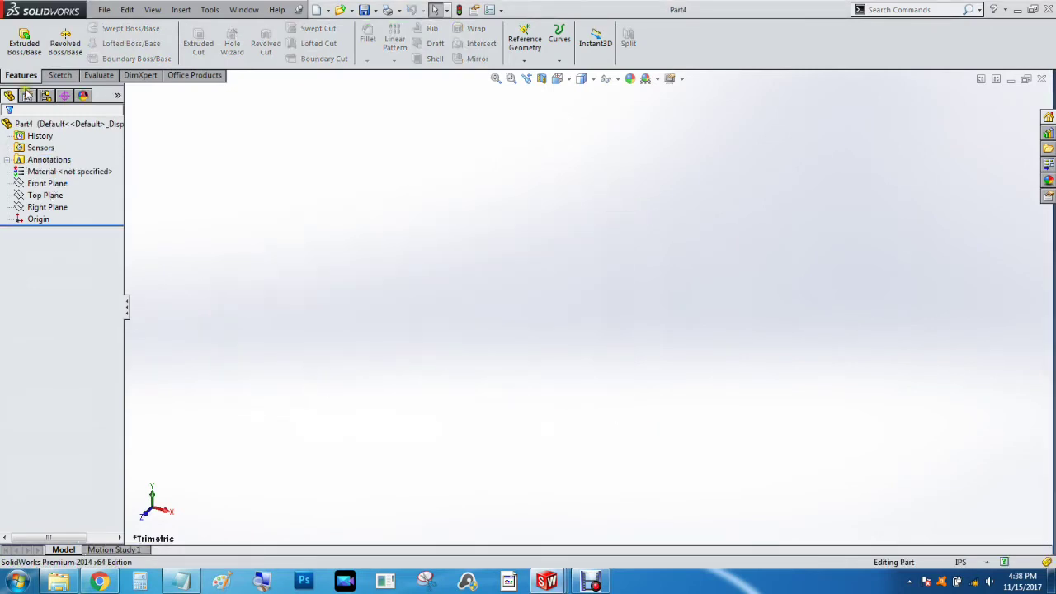
{"action": "left_click", "coordinate": [59, 75]}
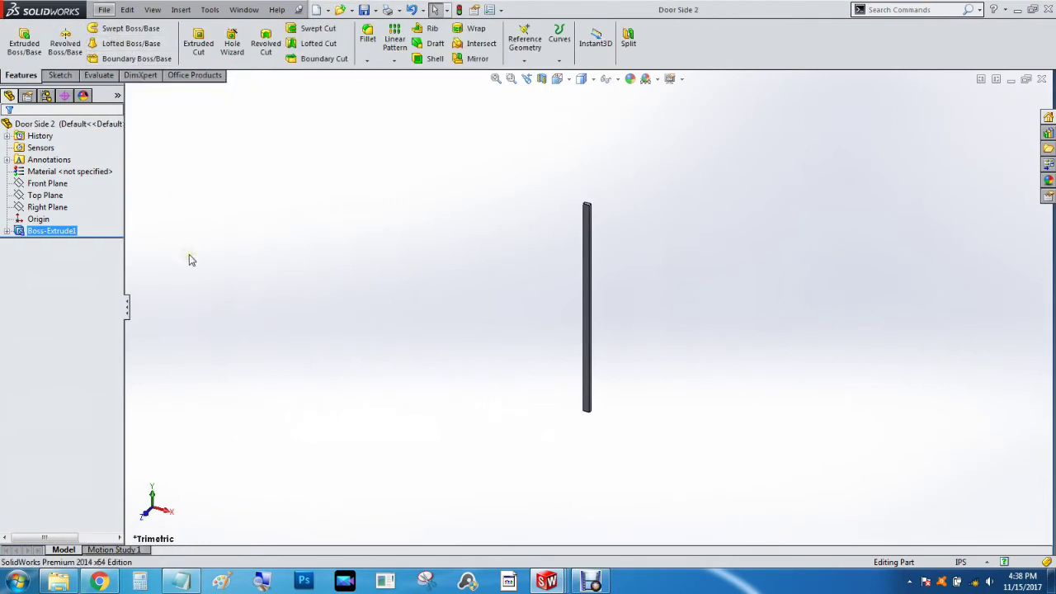
- Switch to the Rough Concept Drawing and save it
{"action": "key", "text": "ctrl+Tab"}
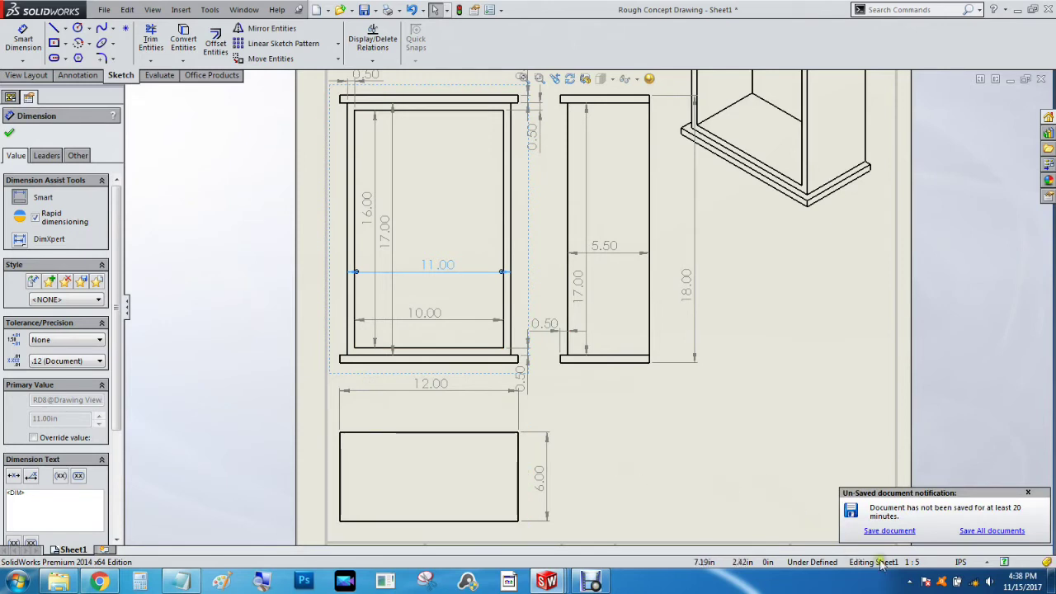
{"action": "left_click", "coordinate": [879, 532]}
{"action": "left_click", "coordinate": [562, 312]}
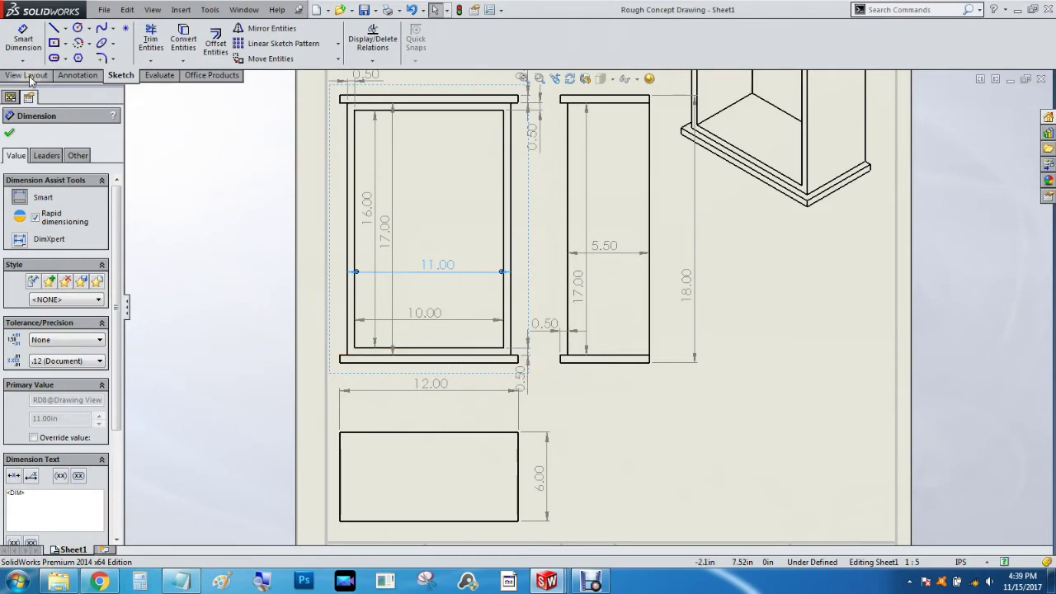
- Create a new part document from the Part template for the horizontal door piece
{"action": "left_click", "coordinate": [104, 10]}
{"action": "left_click", "coordinate": [116, 26]}
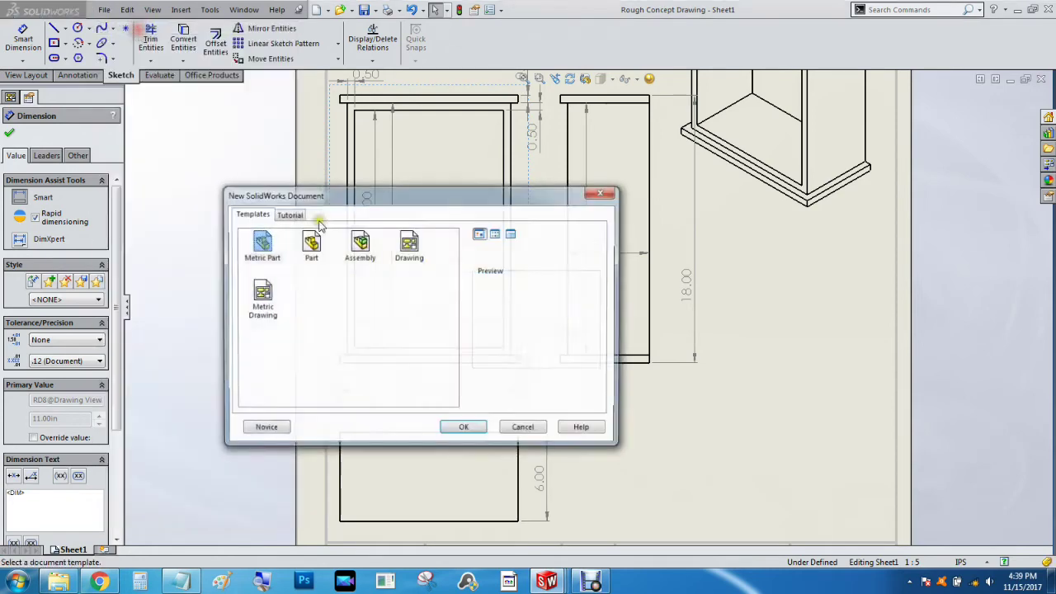
{"action": "left_click", "coordinate": [311, 241]}
{"action": "left_click", "coordinate": [468, 428]}
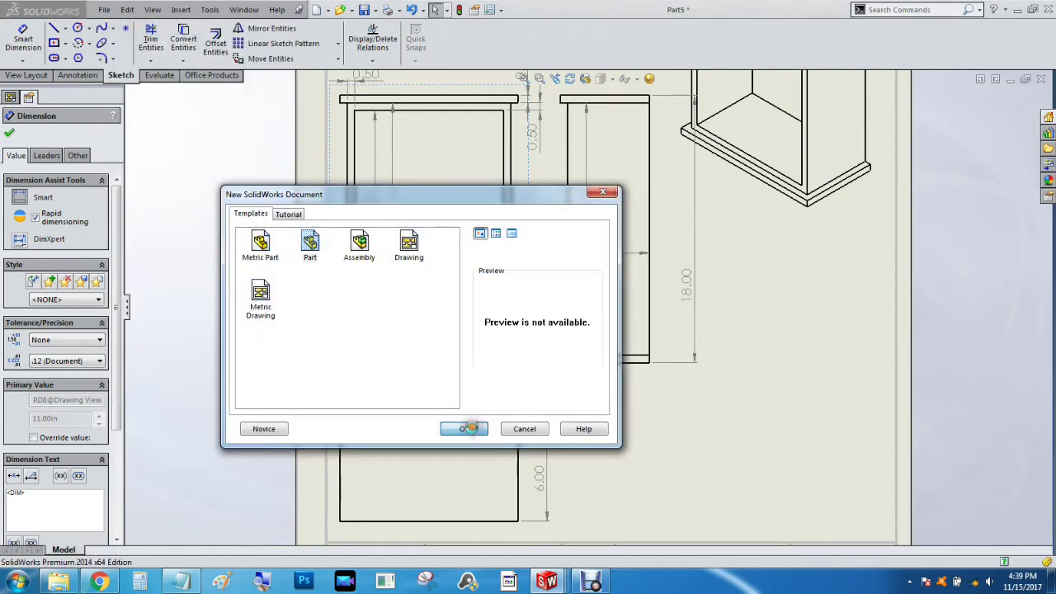
- Sketch a center rectangle about 5.43 in long and 1.37 in high on the Front Plane, centred on the origin
{"action": "left_click", "coordinate": [58, 75]}
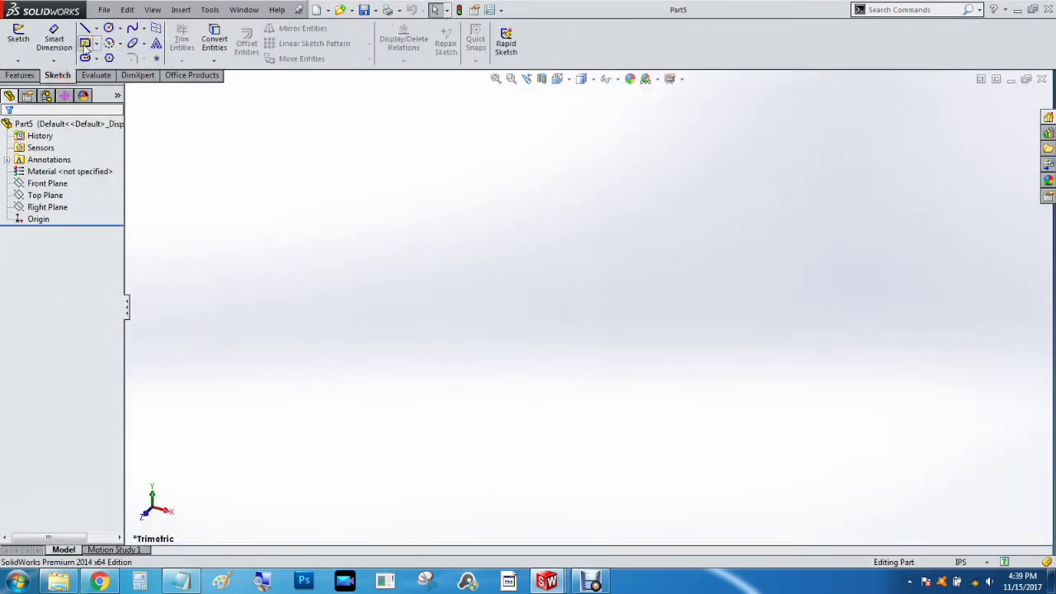
{"action": "left_click", "coordinate": [85, 43]}
{"action": "left_click", "coordinate": [431, 196]}
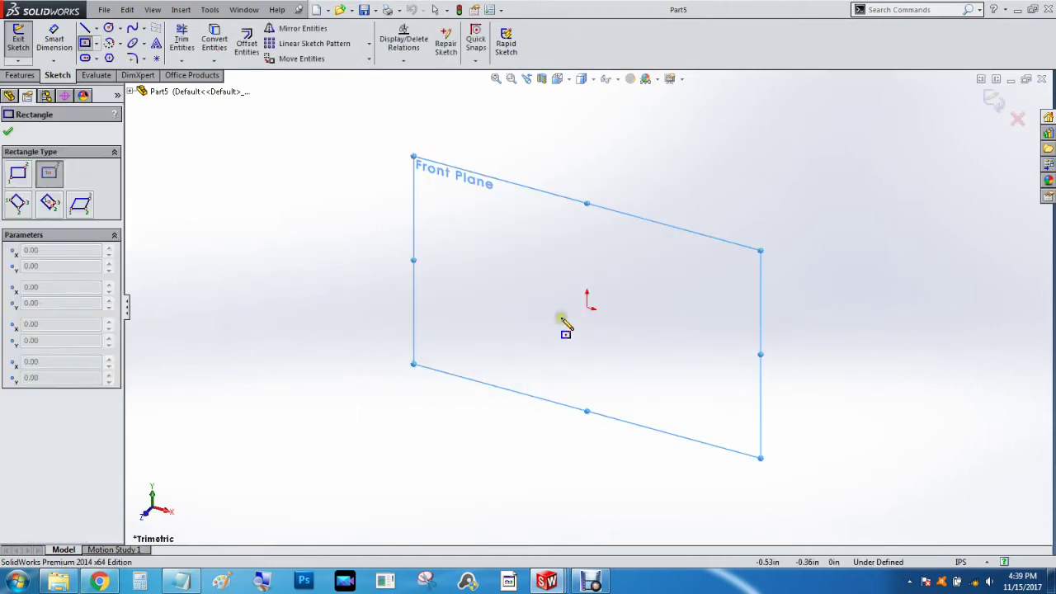
{"action": "left_click", "coordinate": [587, 305]}
{"action": "left_click", "coordinate": [452, 304]}
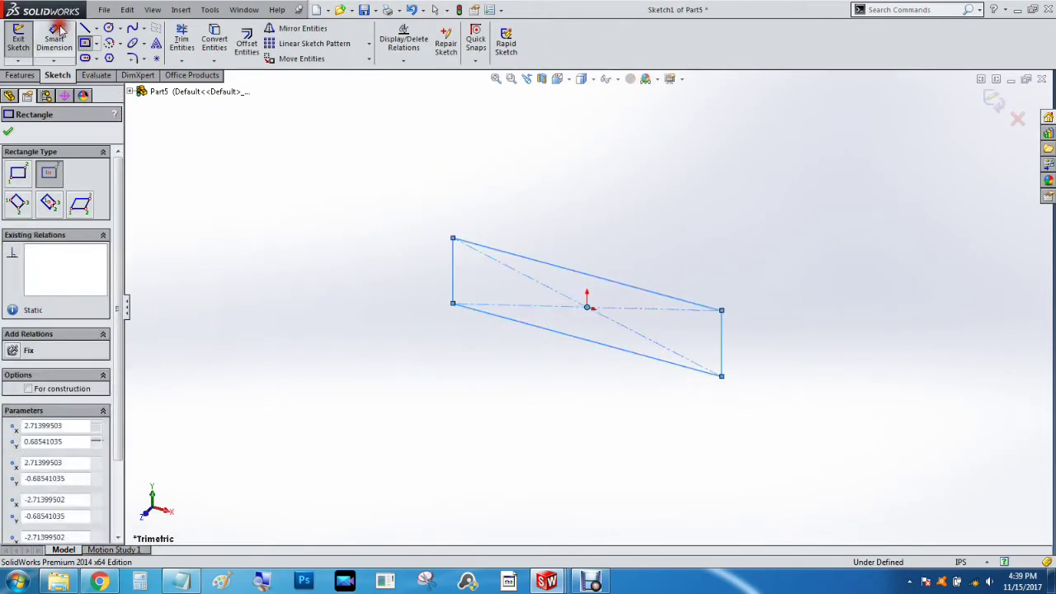
- Dimension the rectangle to 9 in long and 0.5 in high
{"action": "left_click", "coordinate": [54, 35]}
{"action": "left_click", "coordinate": [537, 327]}
{"action": "left_click", "coordinate": [533, 375]}
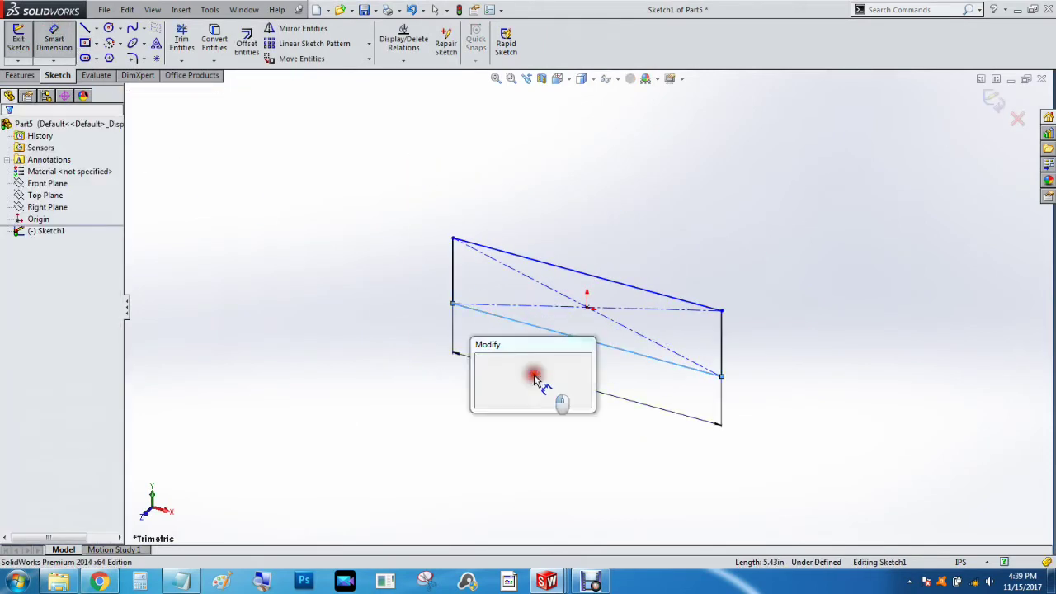
{"action": "type", "text": "9"}
{"action": "key", "text": "Return"}
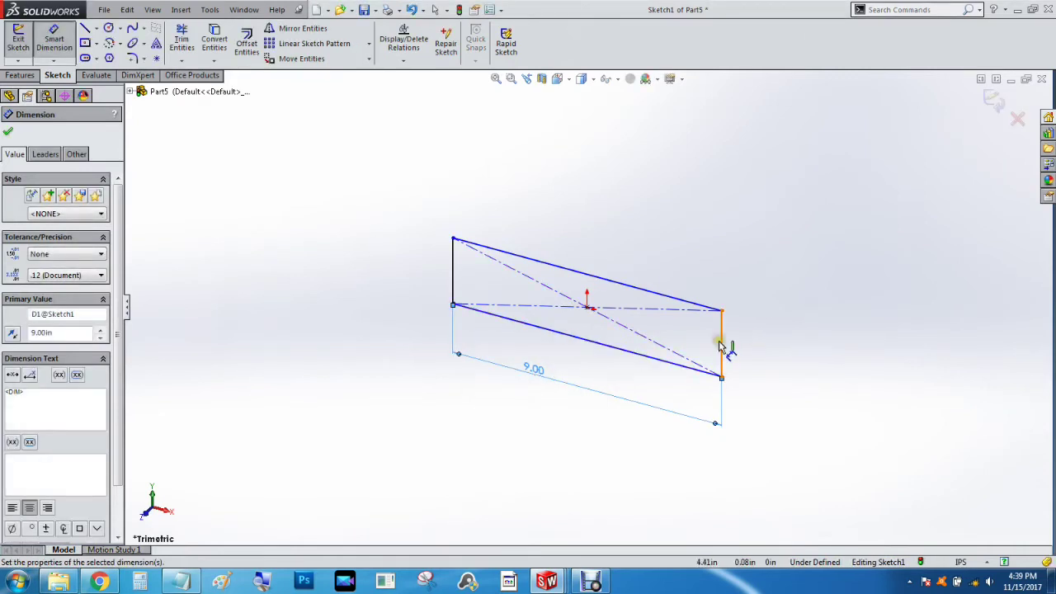
{"action": "left_click", "coordinate": [720, 346]}
{"action": "left_click", "coordinate": [749, 352]}
{"action": "type", "text": "5"}
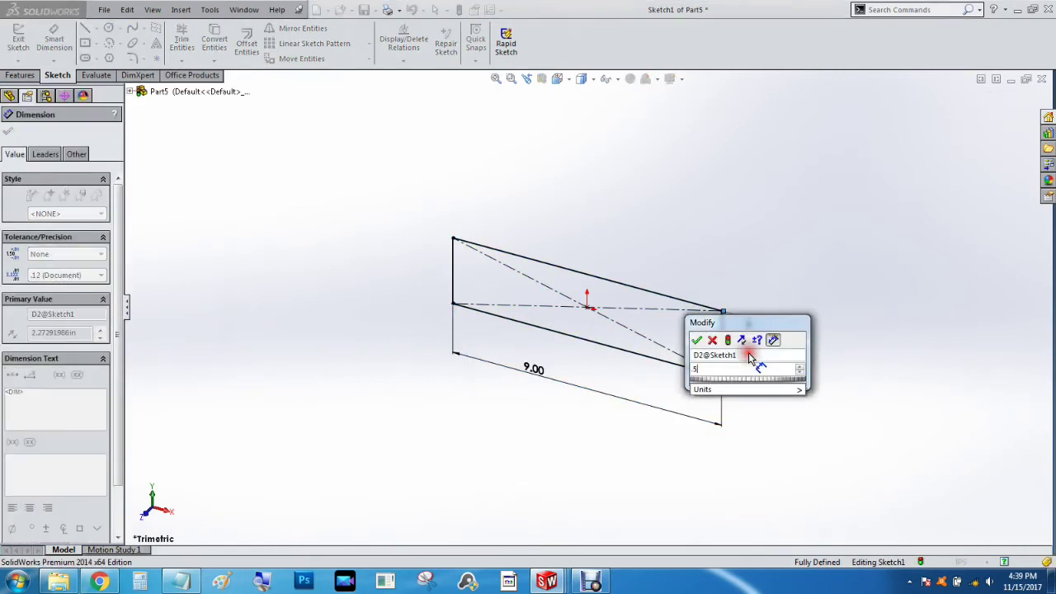
{"action": "key", "text": "Return"}
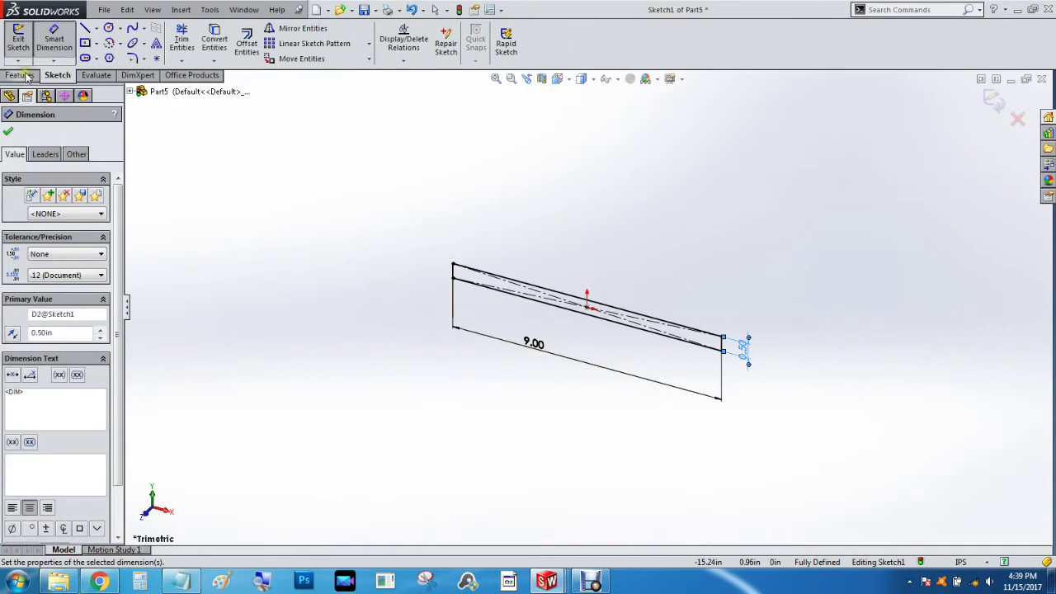
- Extrude the rectangle 0.25 in with the Mid Plane end condition
{"action": "left_click", "coordinate": [20, 75]}
{"action": "left_click", "coordinate": [24, 41]}
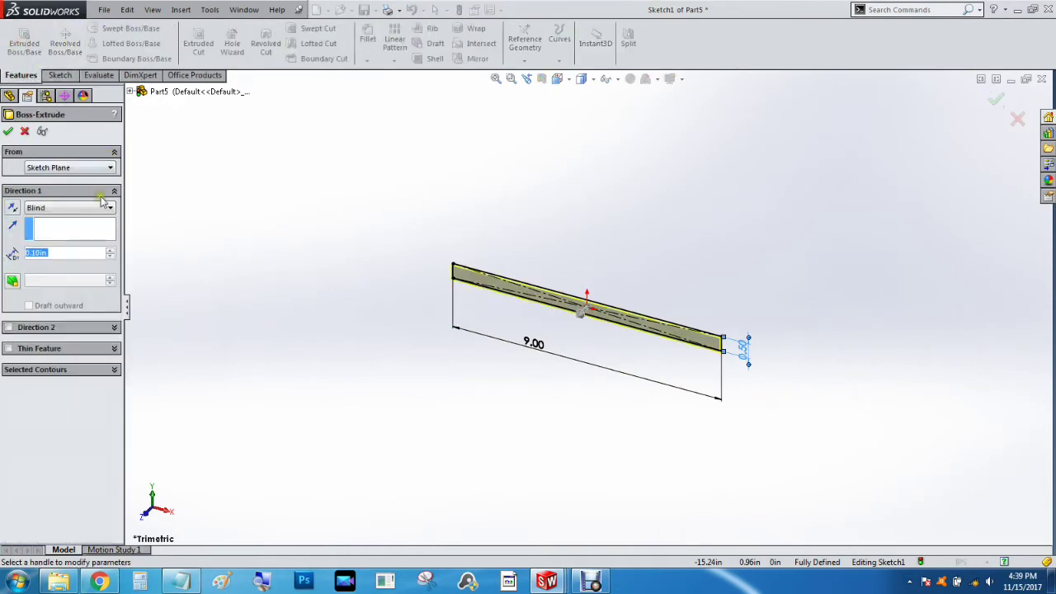
{"action": "type", "text": ".25"}
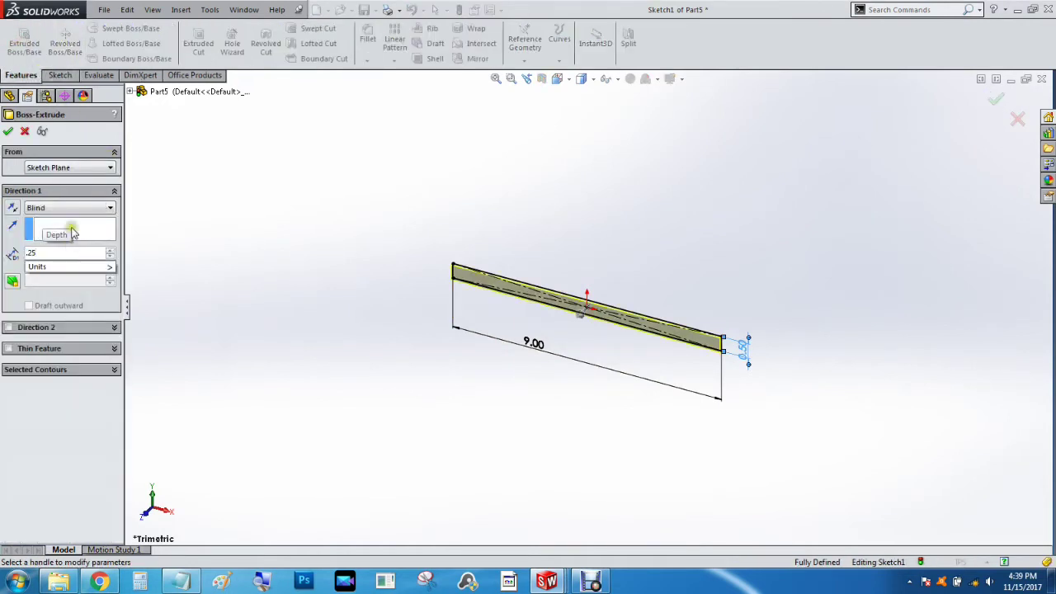
{"action": "left_click", "coordinate": [70, 207]}
{"action": "left_click", "coordinate": [62, 260]}
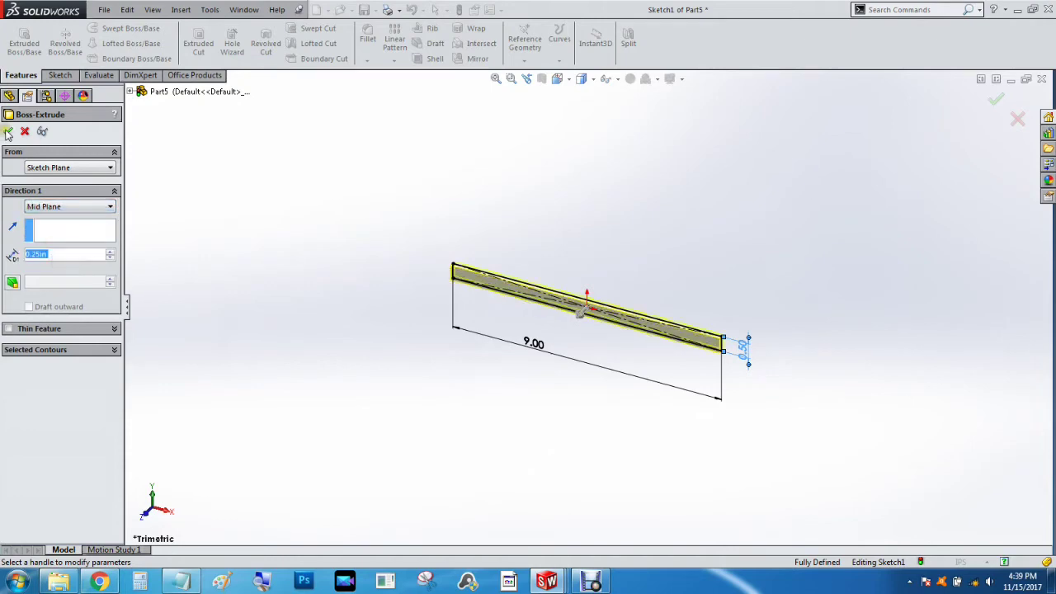
{"action": "left_click", "coordinate": [7, 134]}
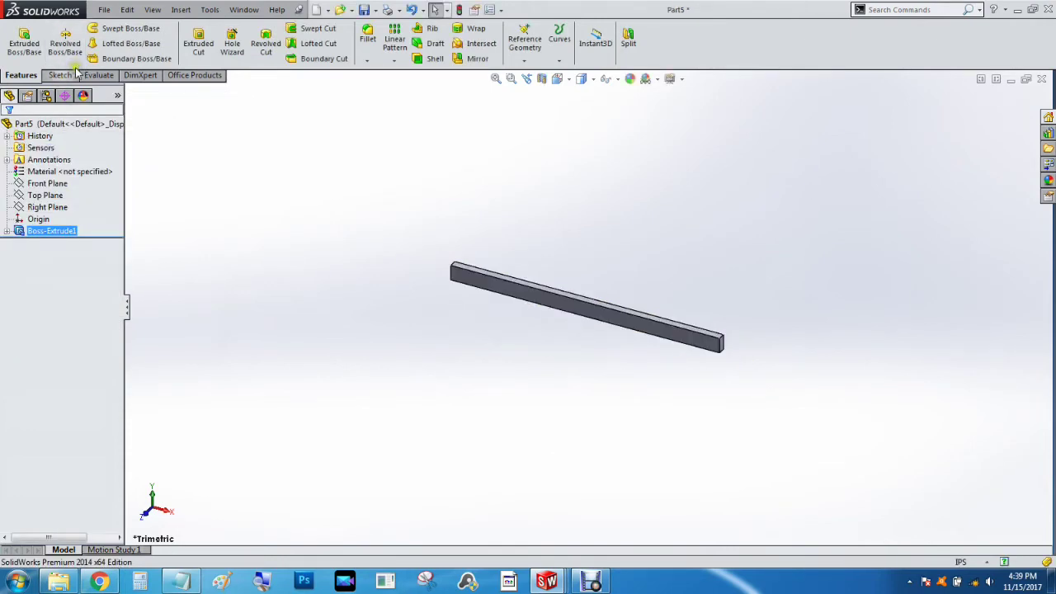
- Save the part as Door Bottom in the Night Stand folder
{"action": "key", "text": "ctrl+s"}
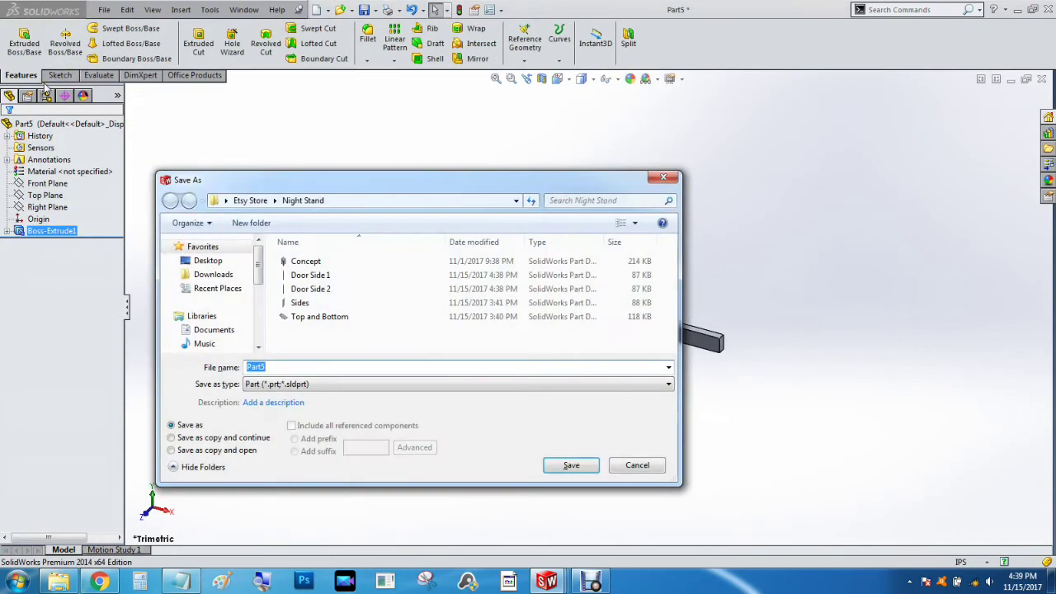
{"action": "type", "text": "Door Bottom"}
{"action": "key", "text": "Return"}
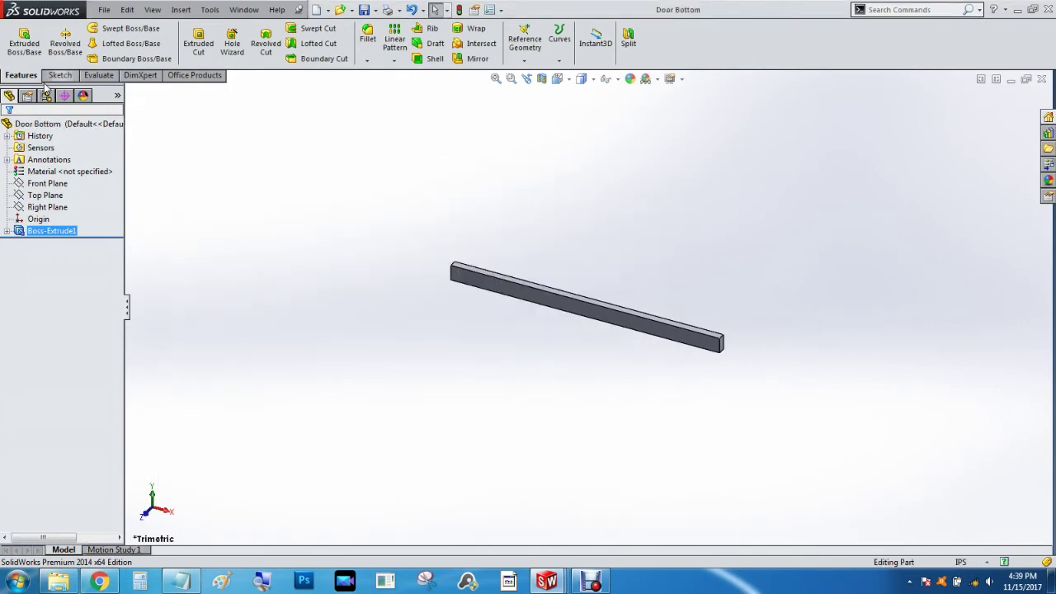
- Create a new part from the Part template and start a rectangle sketch on the Front Plane
{"action": "left_click", "coordinate": [98, 9]}
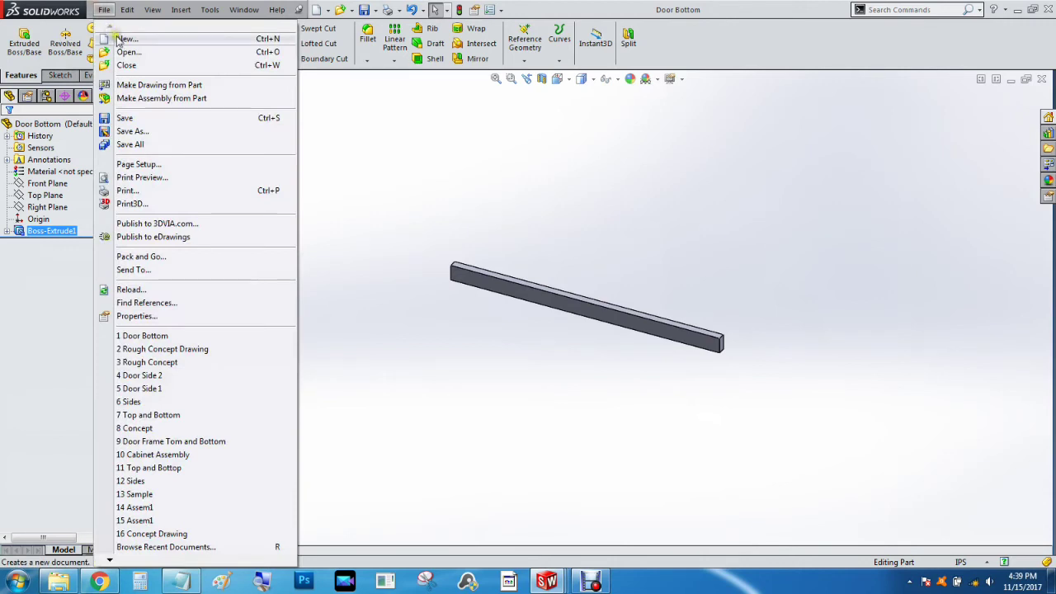
{"action": "left_click", "coordinate": [116, 35]}
{"action": "left_click", "coordinate": [310, 243]}
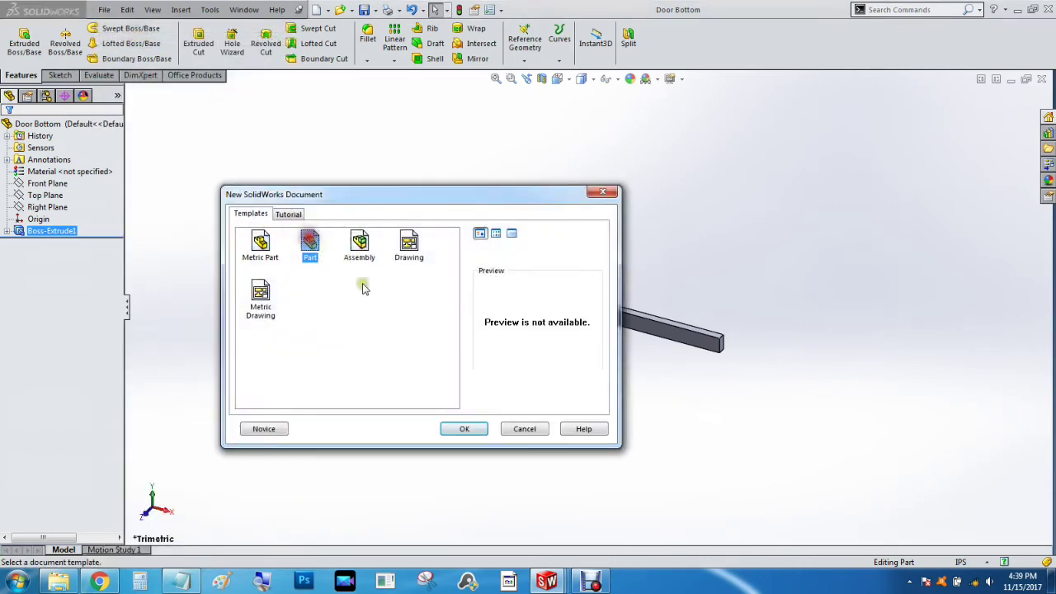
{"action": "left_click", "coordinate": [464, 429]}
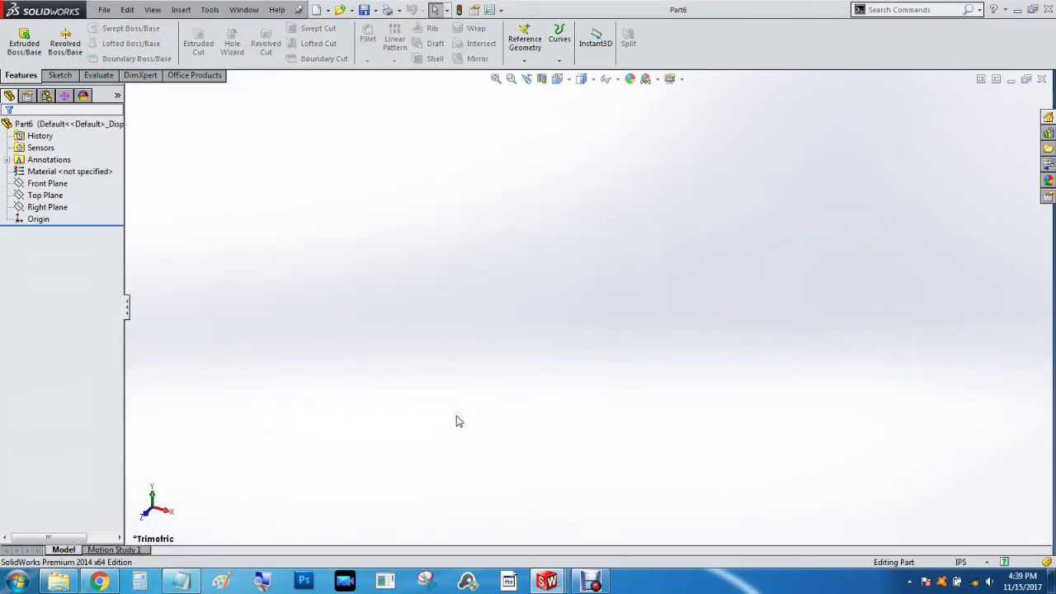
{"action": "left_click", "coordinate": [47, 184]}
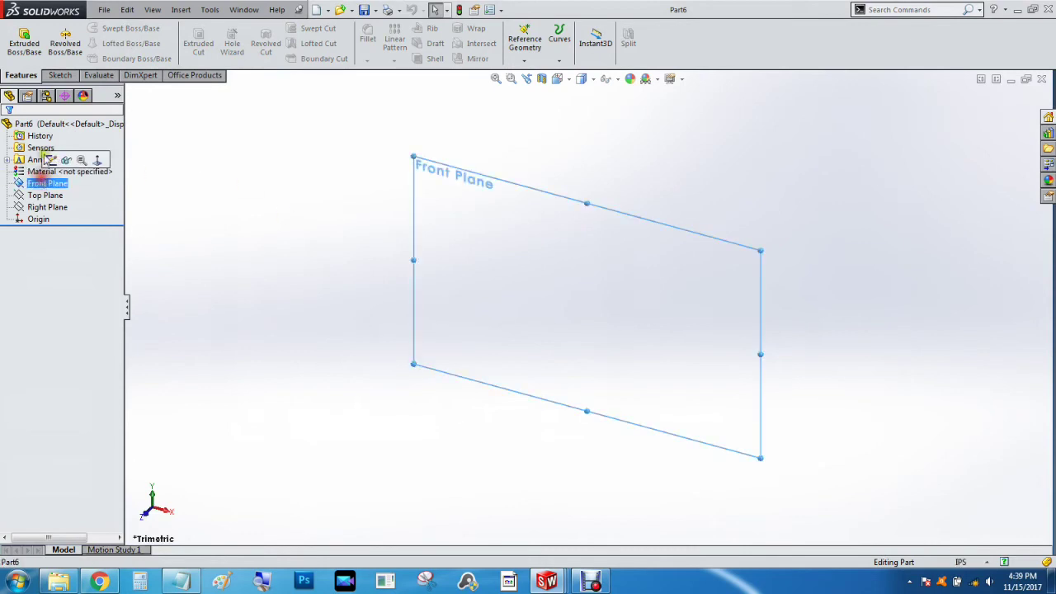
{"action": "left_click", "coordinate": [58, 75]}
{"action": "left_click", "coordinate": [85, 43]}
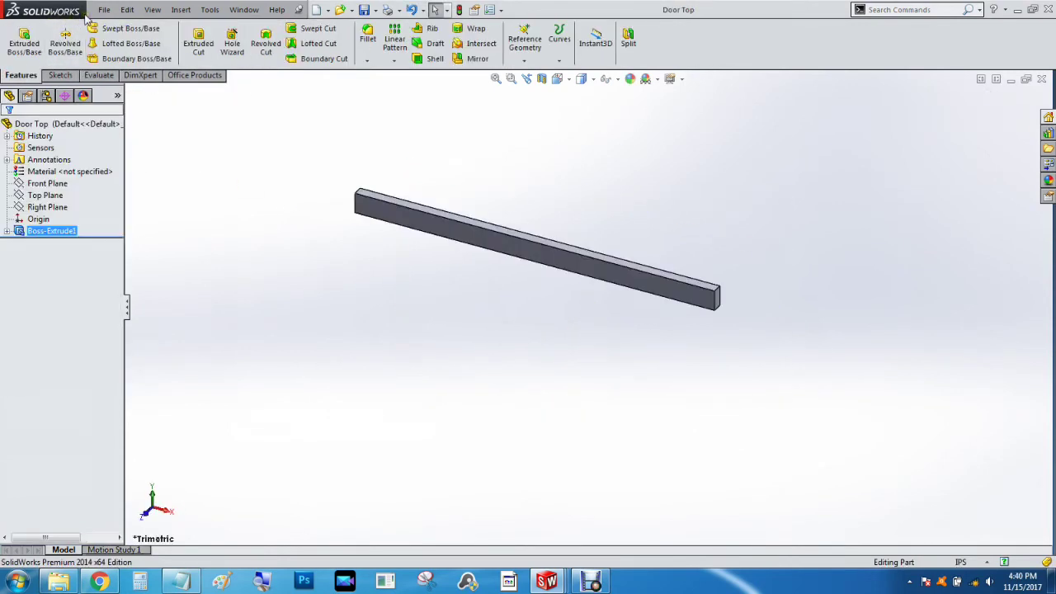
- Make a new assembly from the Door Top part using the Assembly template
{"action": "left_click", "coordinate": [102, 10]}
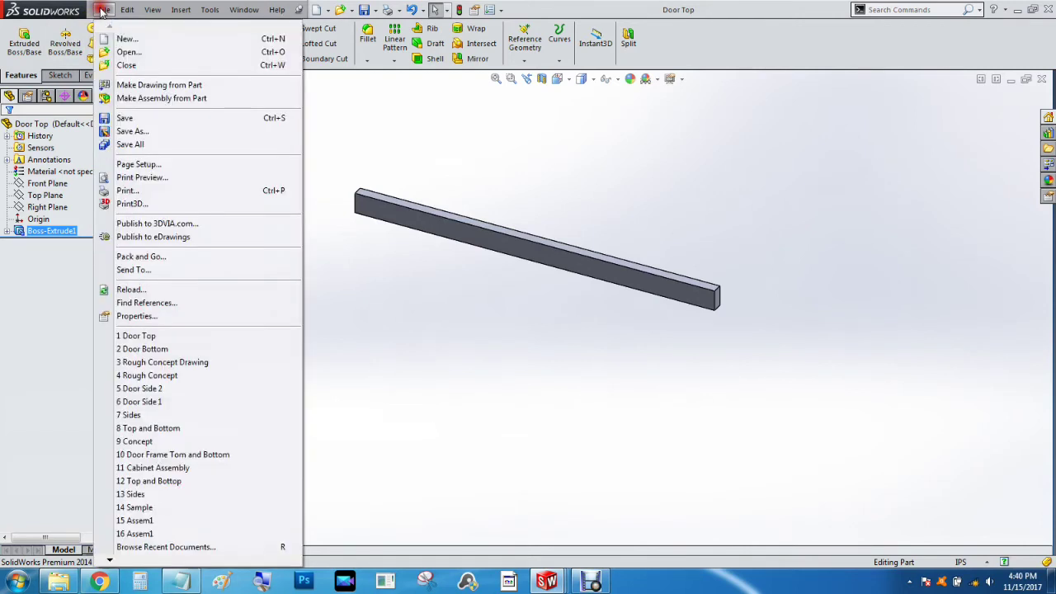
{"action": "left_click", "coordinate": [178, 100]}
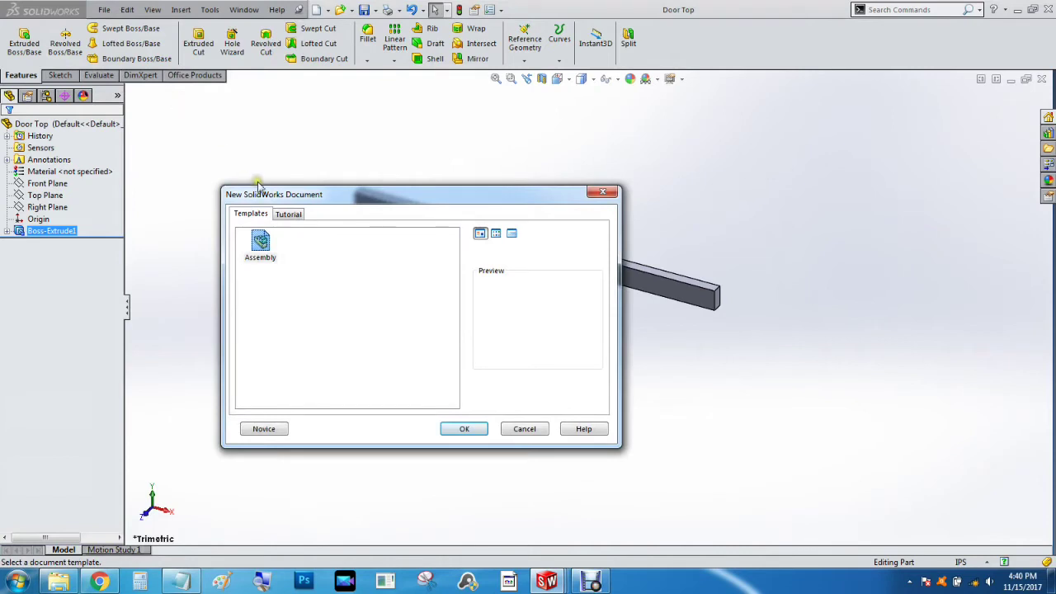
{"action": "left_click", "coordinate": [464, 434]}
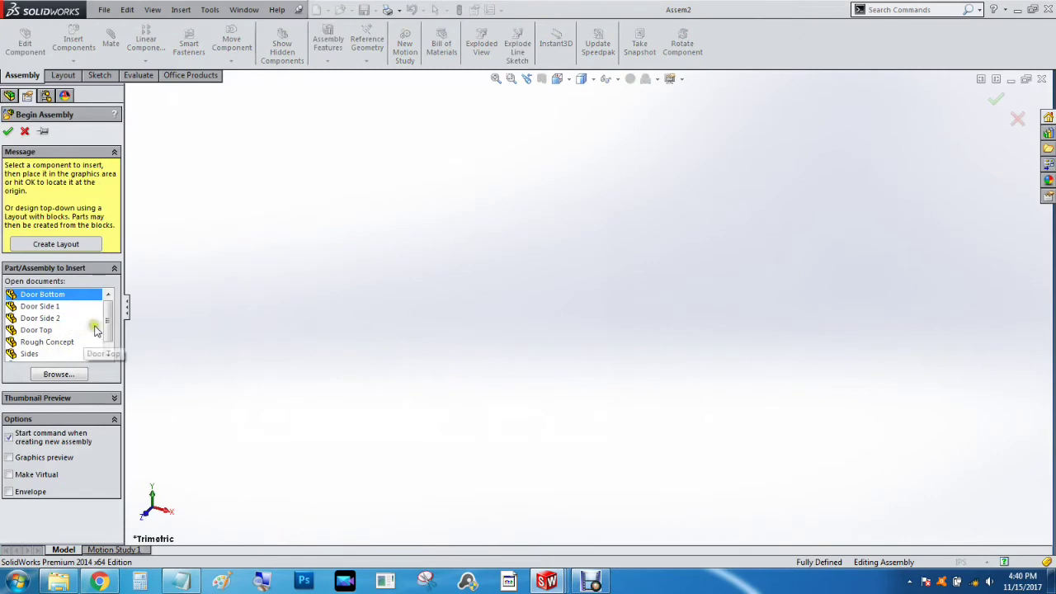
- Keep component insertion active and place Door Side 1 and Door Side 2 upright beside each other
{"action": "left_click_drag", "start_coordinate": [108, 328], "coordinate": [111, 337]}
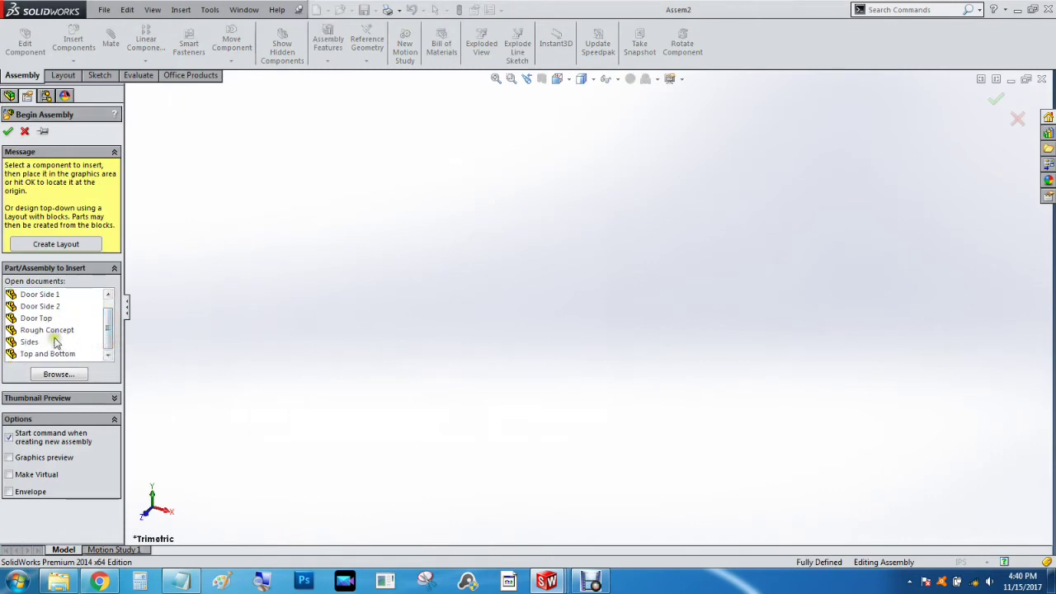
{"action": "left_click", "coordinate": [42, 132]}
{"action": "left_click", "coordinate": [59, 295]}
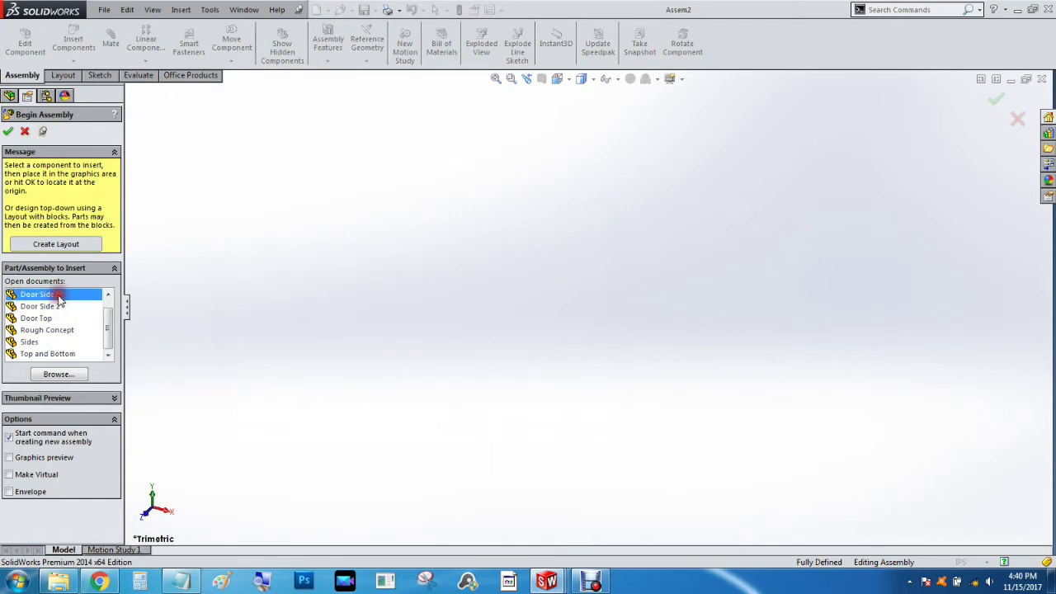
{"action": "left_click", "coordinate": [393, 282]}
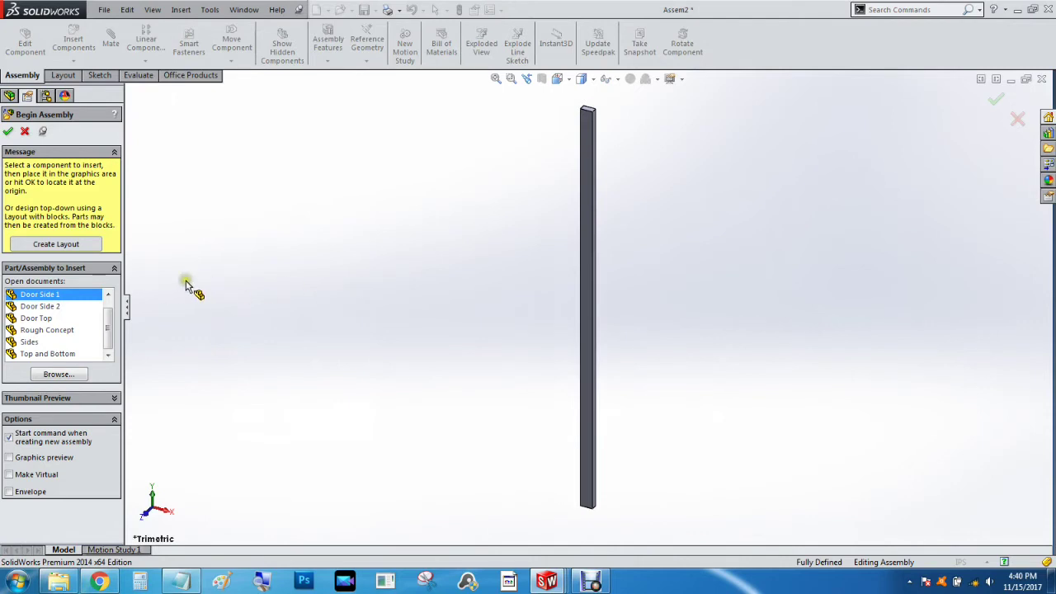
{"action": "left_click", "coordinate": [48, 307]}
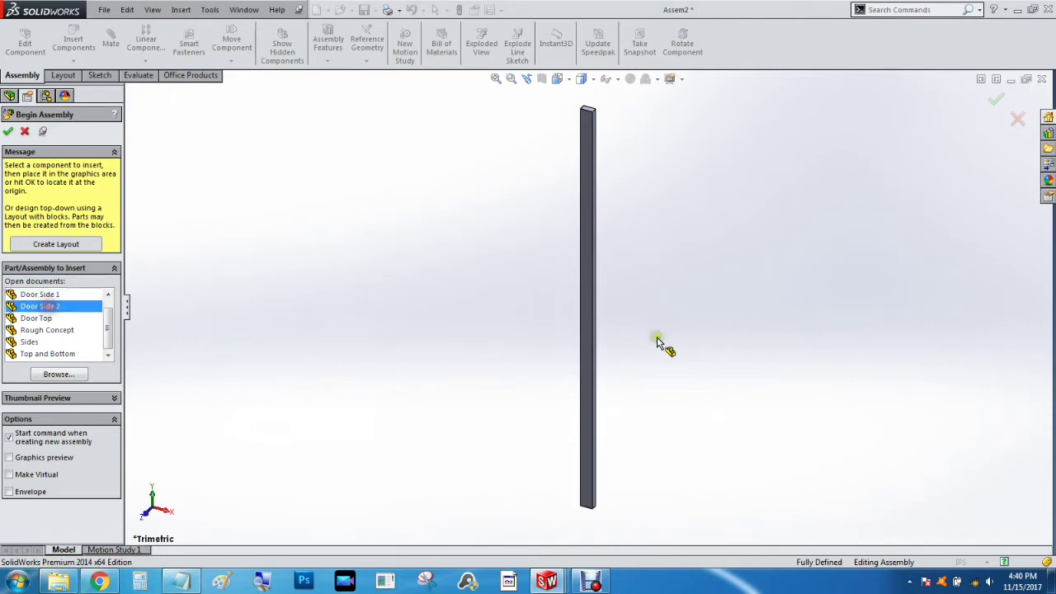
{"action": "left_click", "coordinate": [725, 315]}
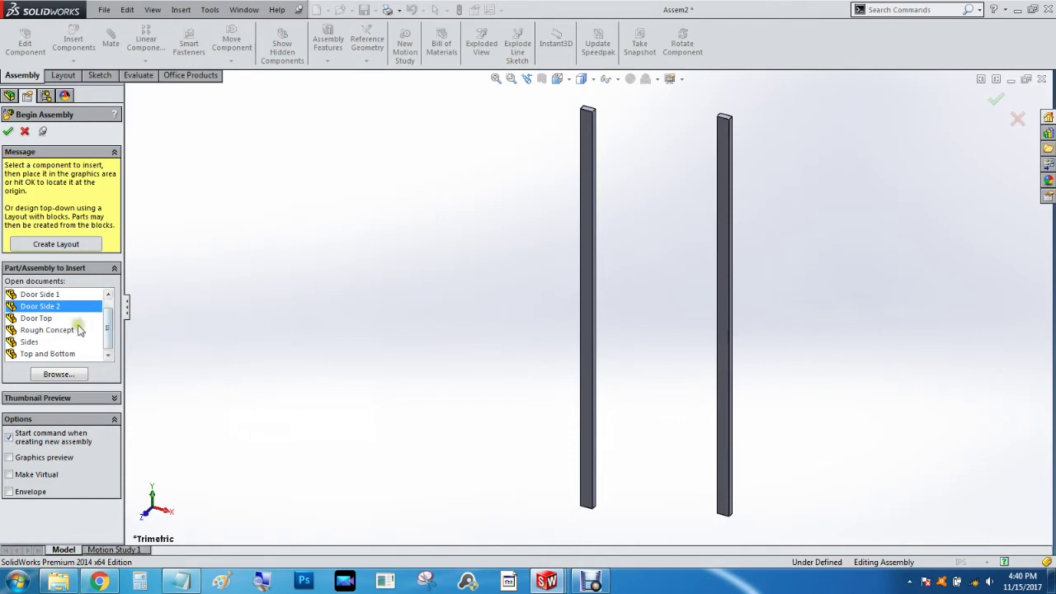
- Insert Door Top across the upper part of the two sides and Door Bottom at their lower end
{"action": "left_click", "coordinate": [41, 319]}
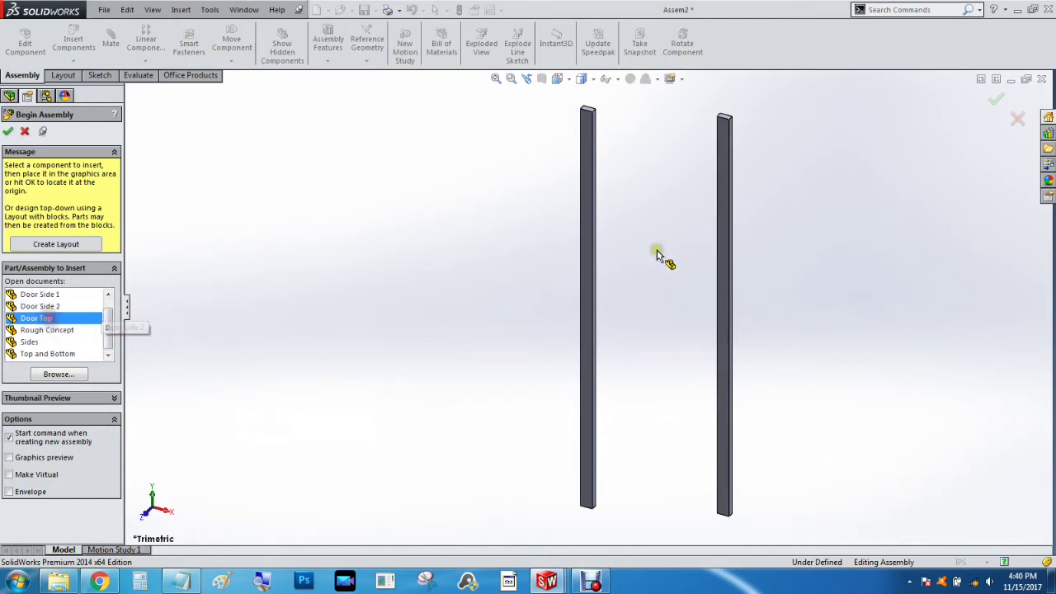
{"action": "left_click", "coordinate": [660, 151]}
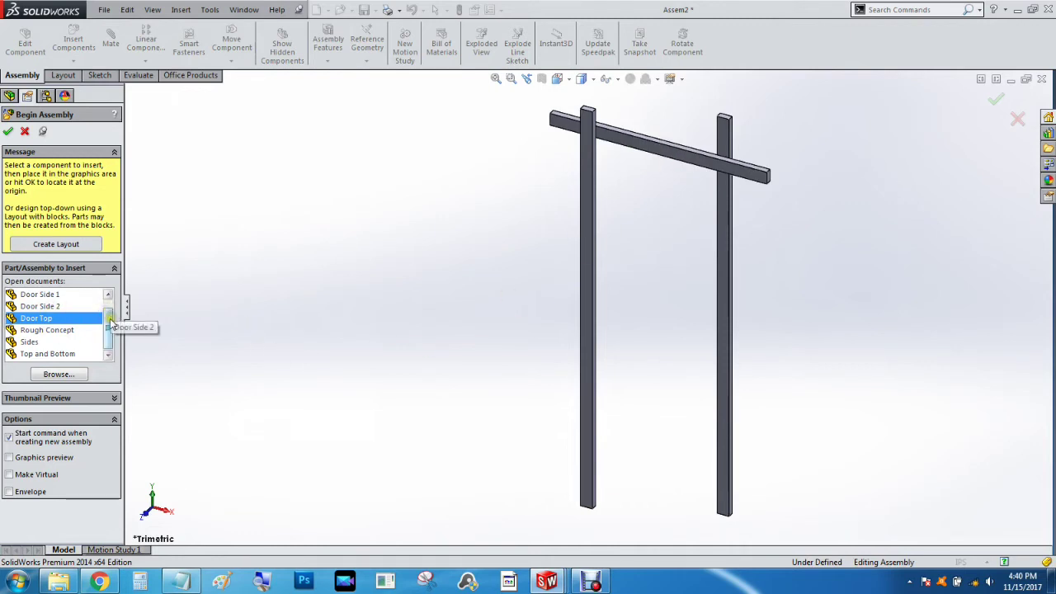
{"action": "scroll", "coordinate": [99, 314], "scroll_direction": "up", "scroll_amount": 1}
{"action": "left_click", "coordinate": [78, 294]}
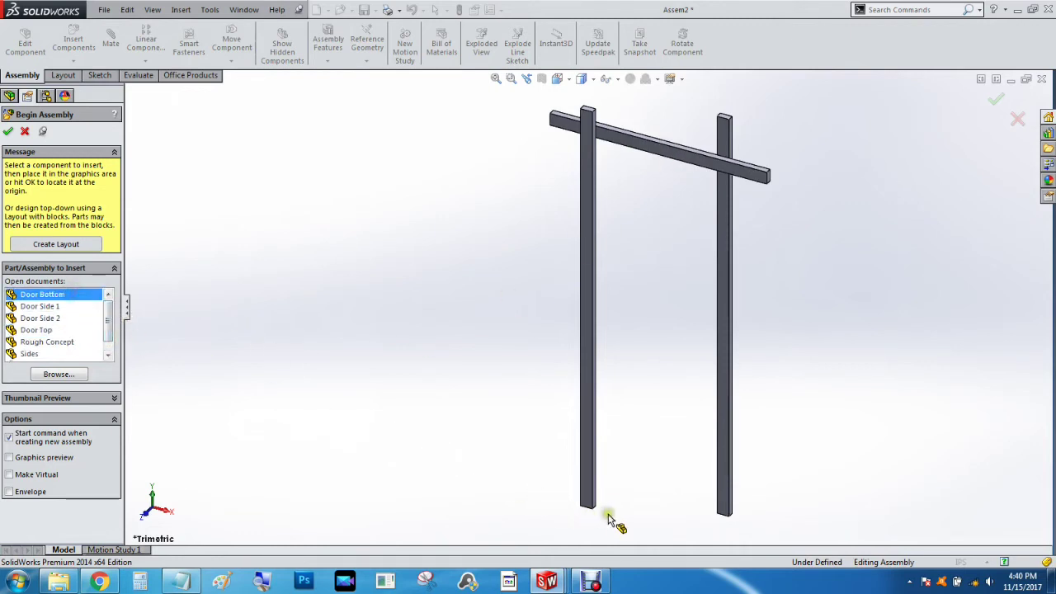
{"action": "left_click", "coordinate": [577, 494]}
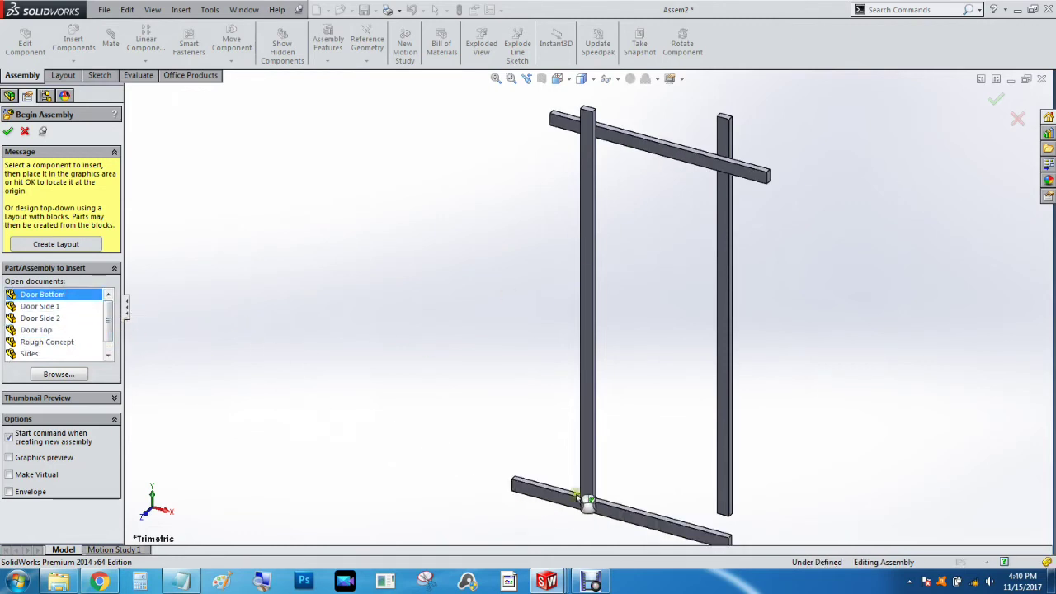
{"action": "left_click", "coordinate": [9, 132]}
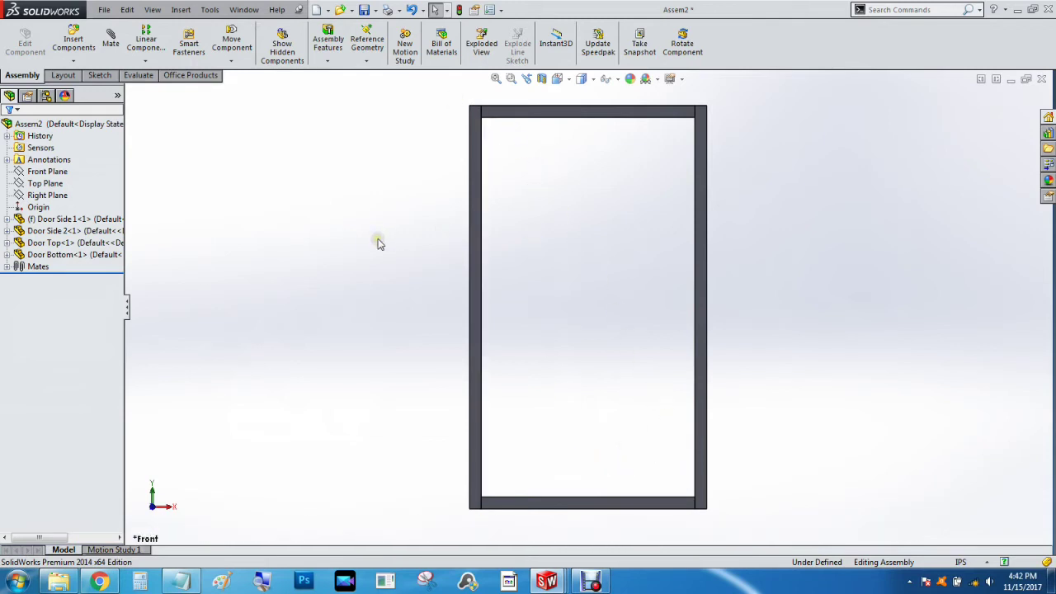
- Set the assembled door frame to the isometric view and save the assembly as Dorr Assembly
{"action": "middle_click_drag", "start_coordinate": [377, 238], "coordinate": [610, 239]}
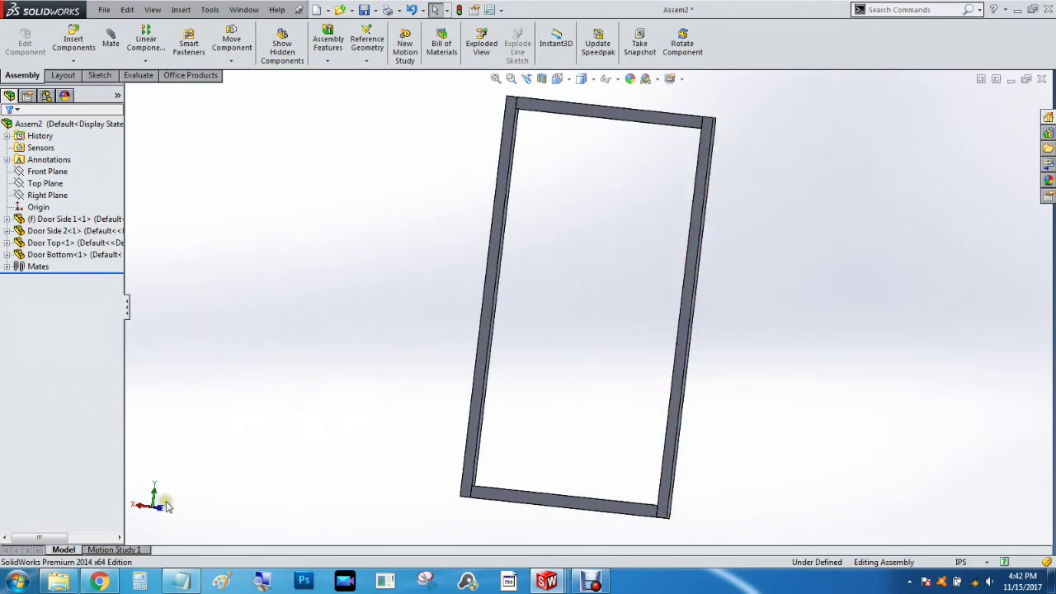
{"action": "key", "text": "ctrl+7"}
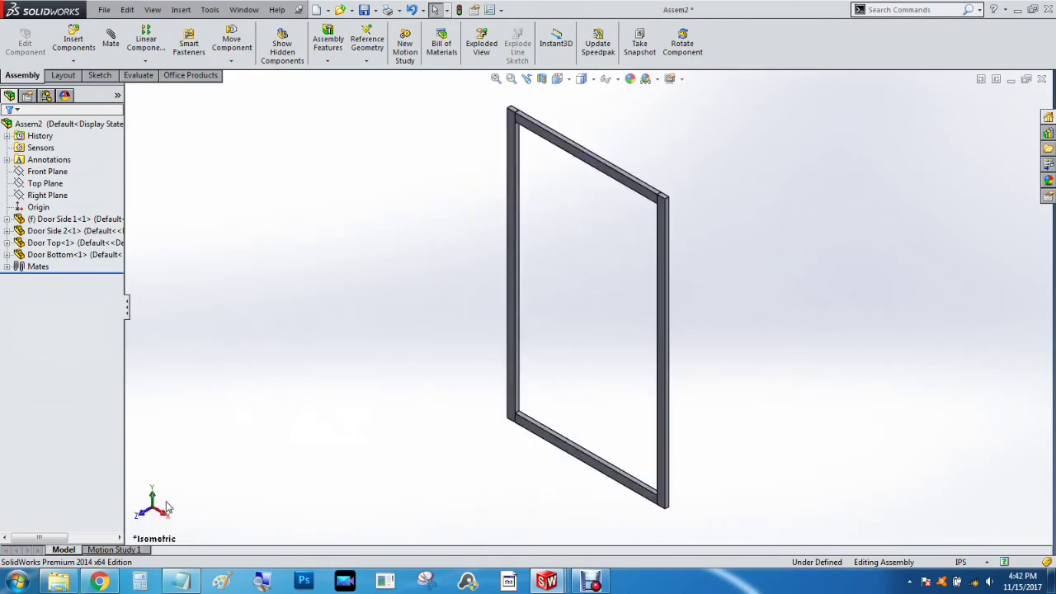
{"action": "key", "text": "ctrl+s"}
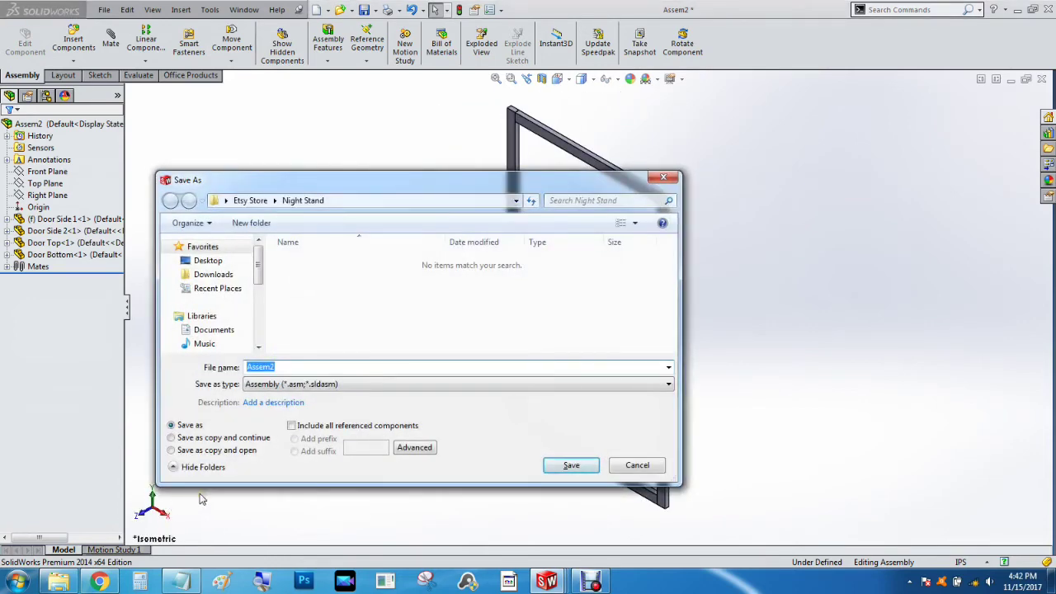
{"action": "type", "text": "Dorr"}
{"action": "key", "text": "Return"}
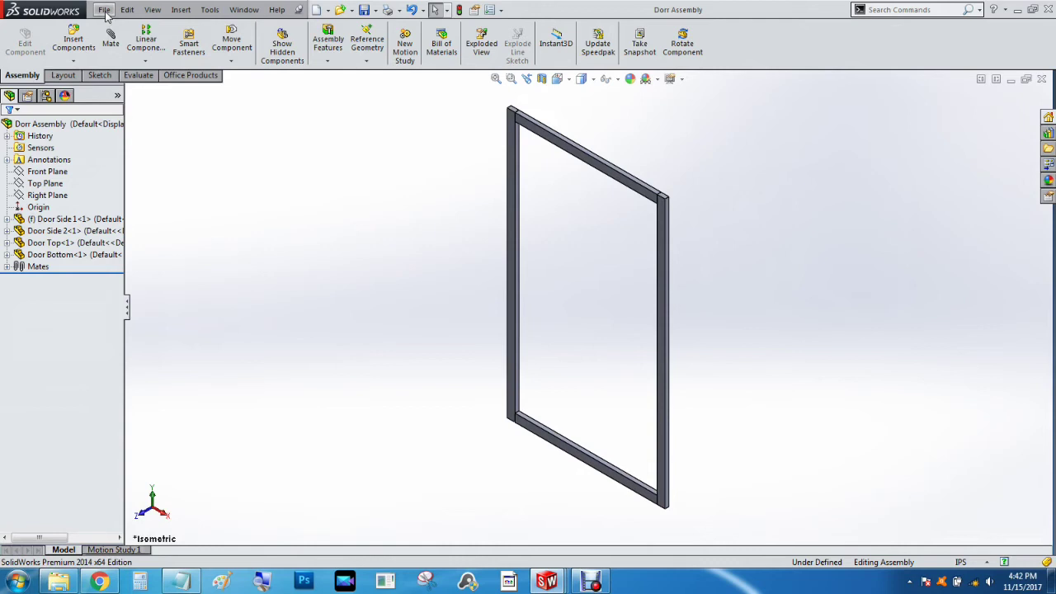
- Switch to the Assem1 cabinet assembly and insert Dorr Assembly in front of the cabinet
{"action": "key", "text": "ctrl+Tab"}
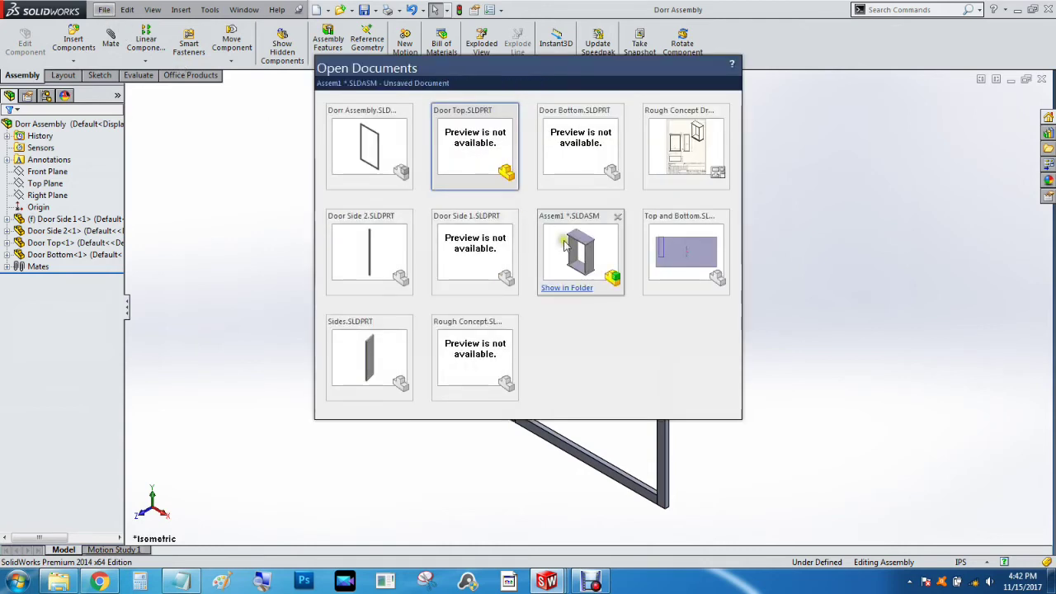
{"action": "left_click", "coordinate": [538, 250]}
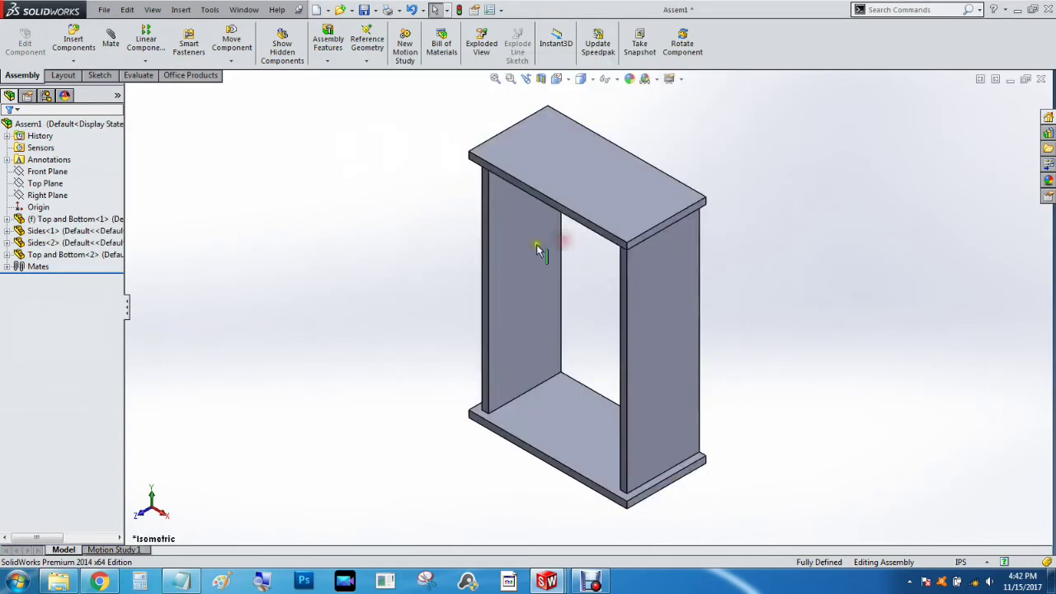
{"action": "left_click", "coordinate": [73, 41]}
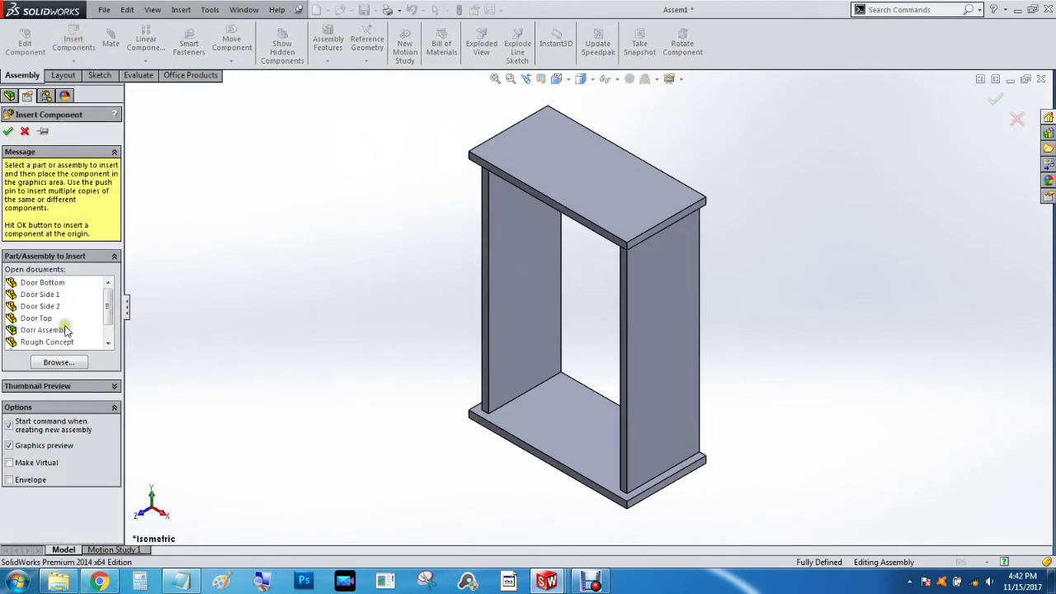
{"action": "left_click", "coordinate": [52, 331]}
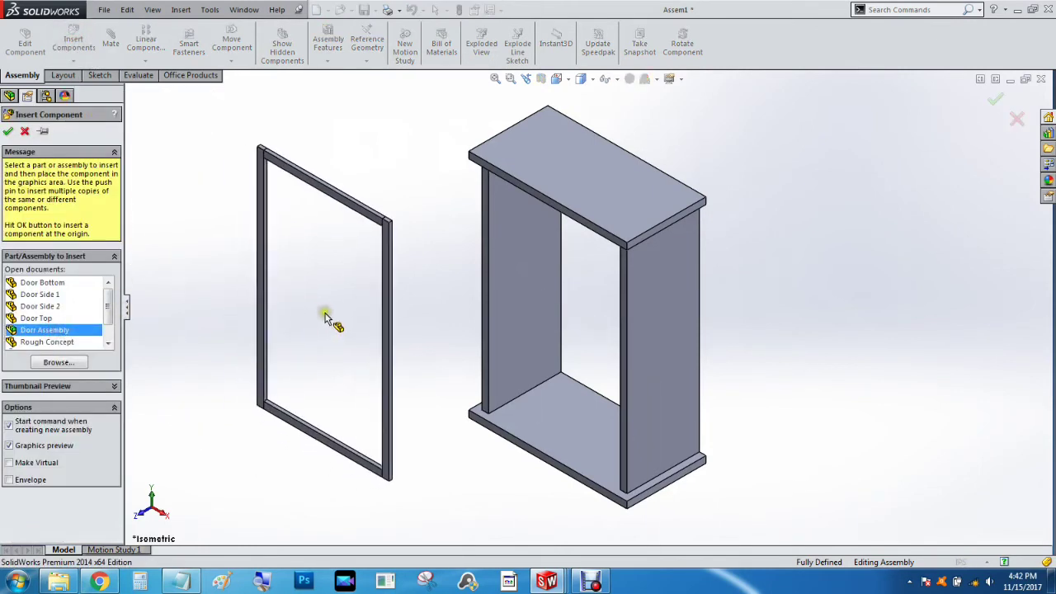
{"action": "left_click", "coordinate": [342, 302]}
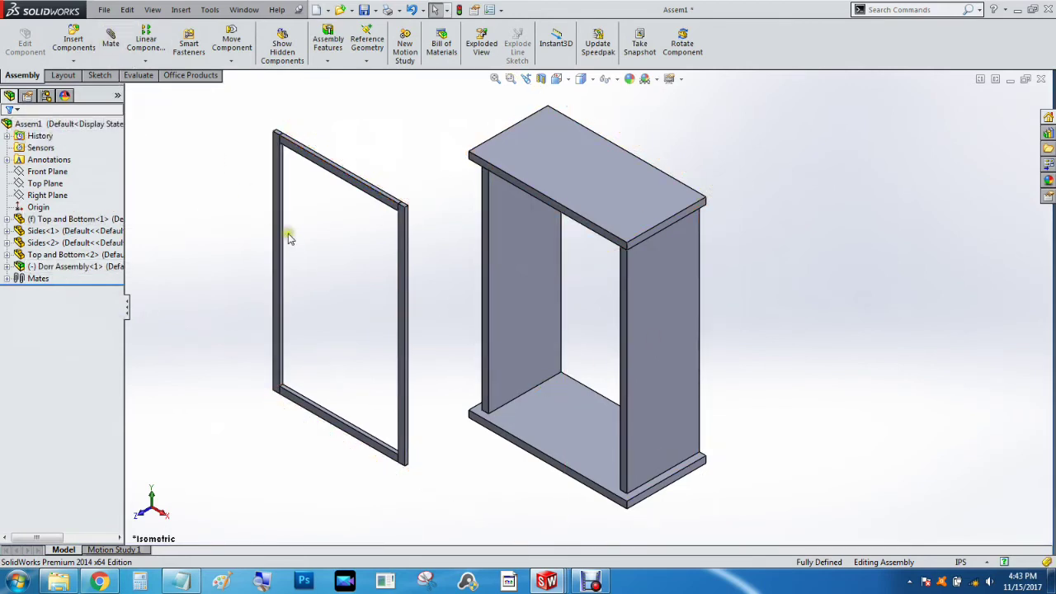
- Mate the long outer edge of the door assembly's side coincident with the front outer edge of the cabinet side Sides<2>
{"action": "middle_click_drag", "start_coordinate": [289, 238], "coordinate": [368, 297]}
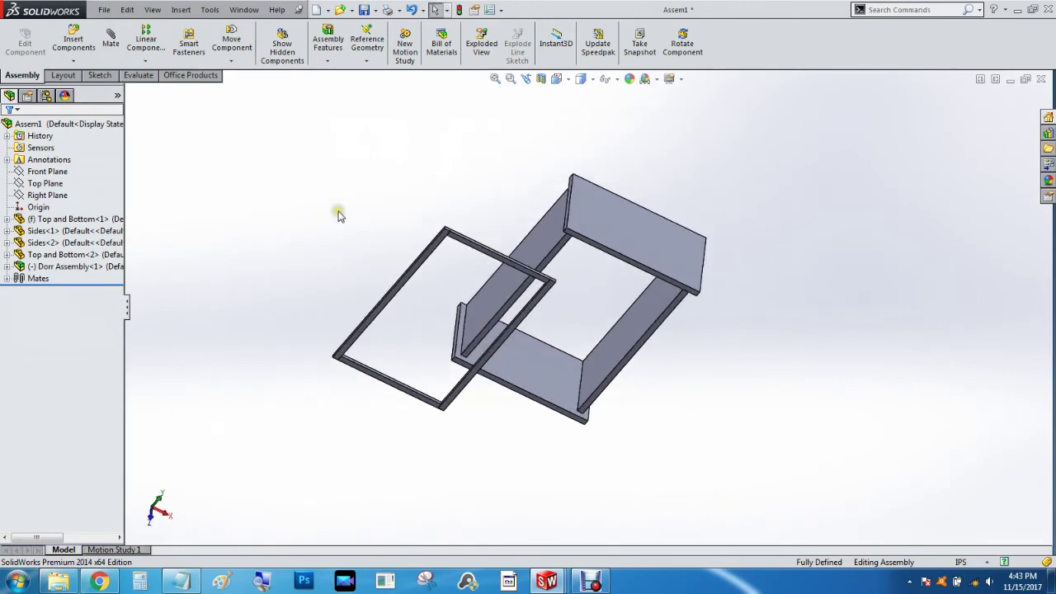
{"action": "middle_click_drag", "start_coordinate": [338, 214], "coordinate": [361, 274]}
{"action": "scroll", "coordinate": [363, 274], "scroll_direction": "down", "scroll_amount": 2}
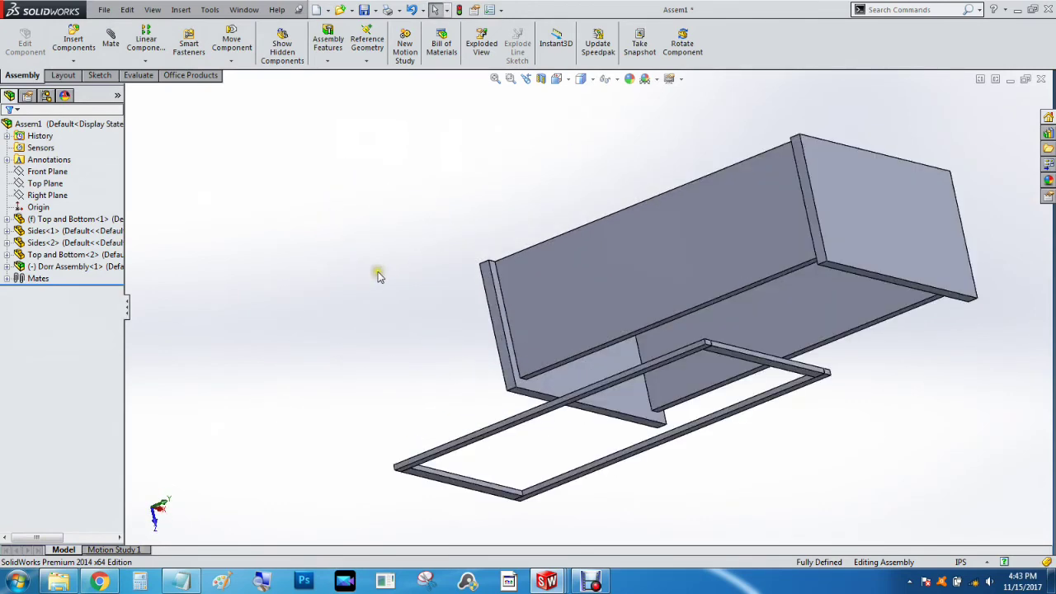
{"action": "scroll", "coordinate": [428, 304], "scroll_direction": "down", "scroll_amount": 2}
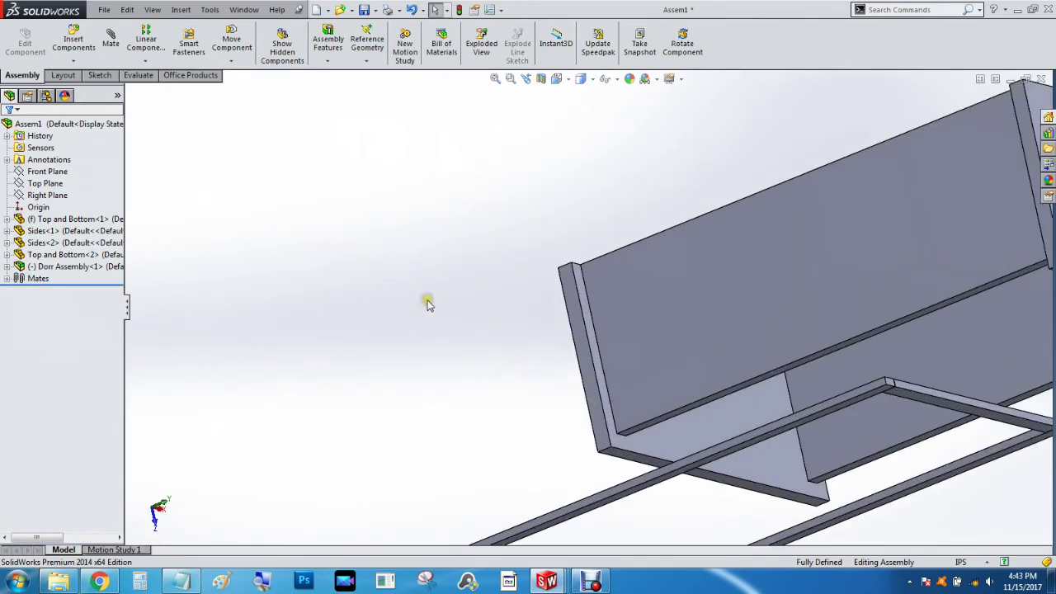
{"action": "left_click", "coordinate": [111, 39]}
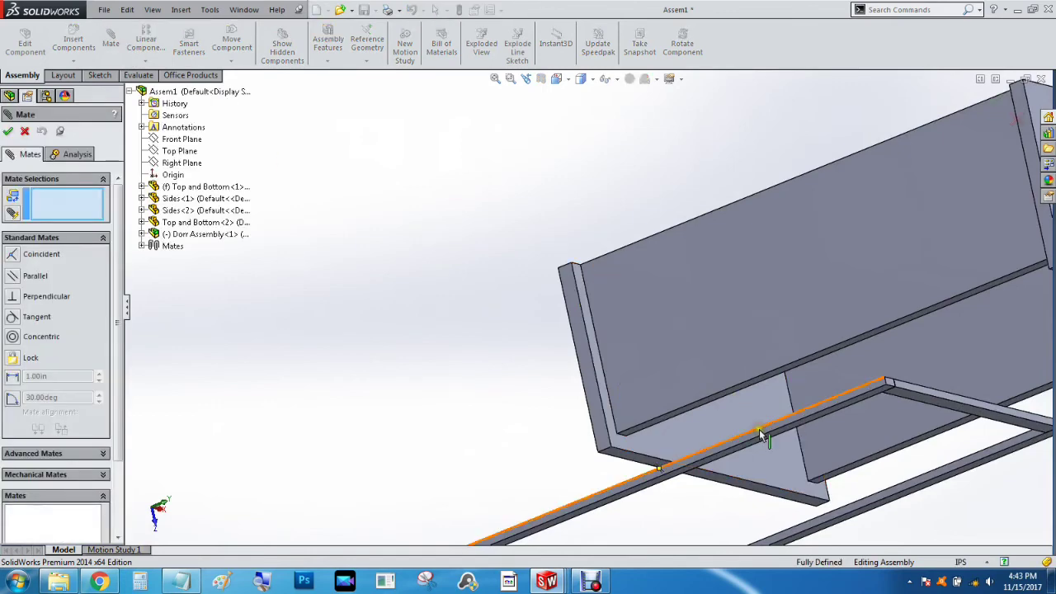
{"action": "left_click", "coordinate": [759, 433]}
{"action": "left_click", "coordinate": [812, 363]}
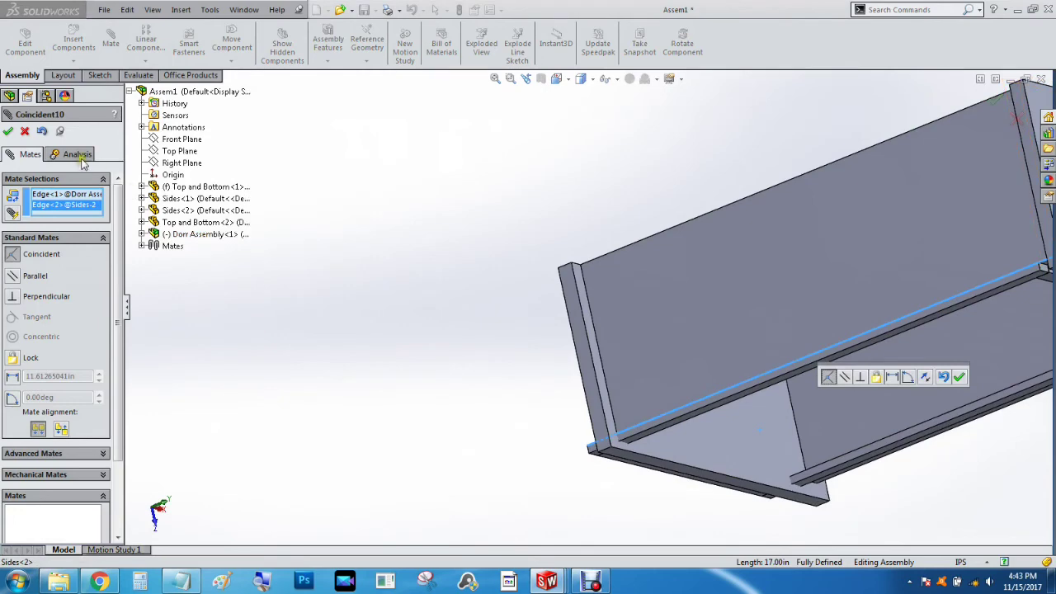
{"action": "left_click", "coordinate": [9, 131]}
- Mate the upper face of Door Top coincident with the underside of the cabinet's top panel and finish mating
{"action": "middle_click_drag", "start_coordinate": [402, 322], "coordinate": [402, 300]}
{"action": "scroll", "coordinate": [582, 239], "scroll_direction": "down", "scroll_amount": 10}
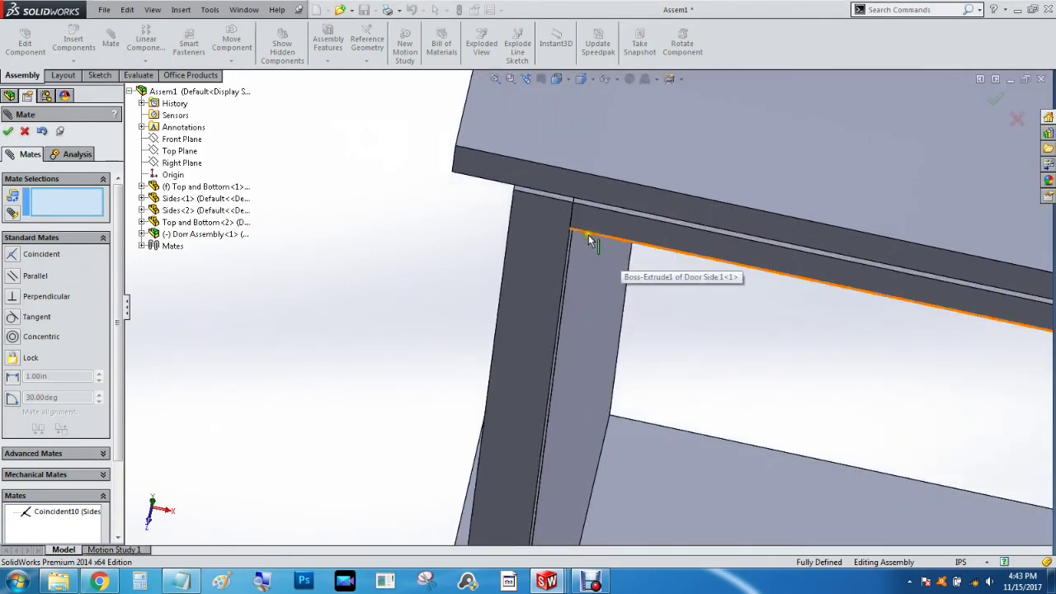
{"action": "scroll", "coordinate": [578, 223], "scroll_direction": "up", "scroll_amount": 4}
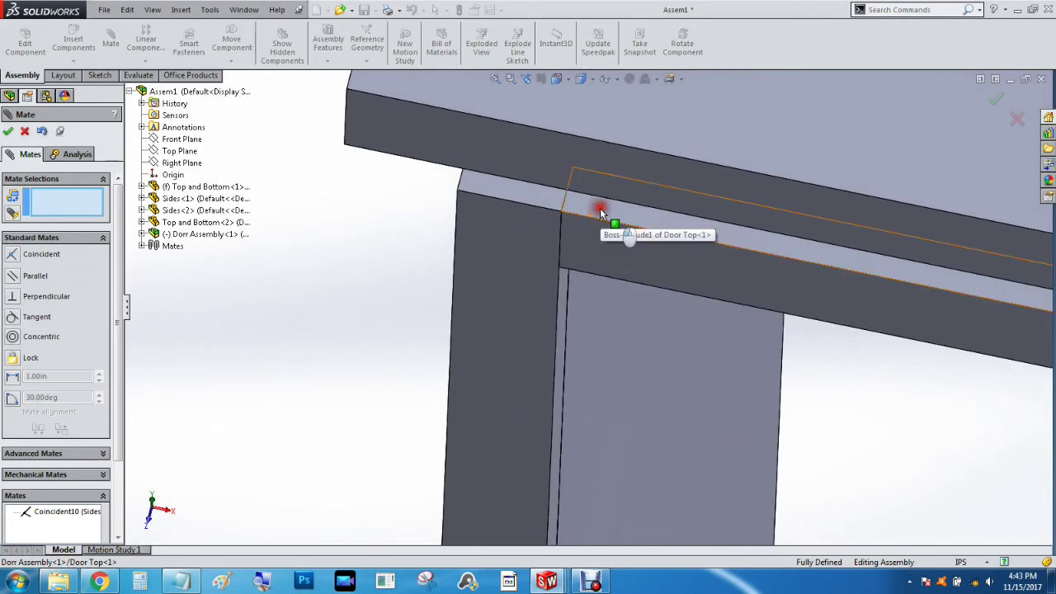
{"action": "left_click", "coordinate": [602, 207]}
{"action": "scroll", "coordinate": [551, 239], "scroll_direction": "up", "scroll_amount": 2}
{"action": "middle_click_drag", "start_coordinate": [551, 240], "coordinate": [512, 204]}
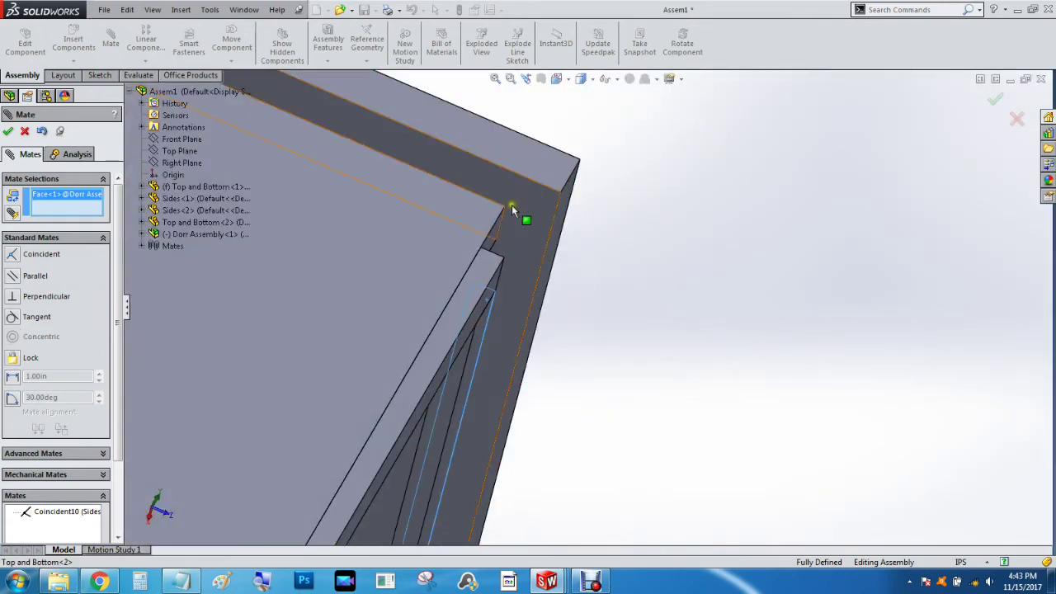
{"action": "left_click", "coordinate": [533, 216]}
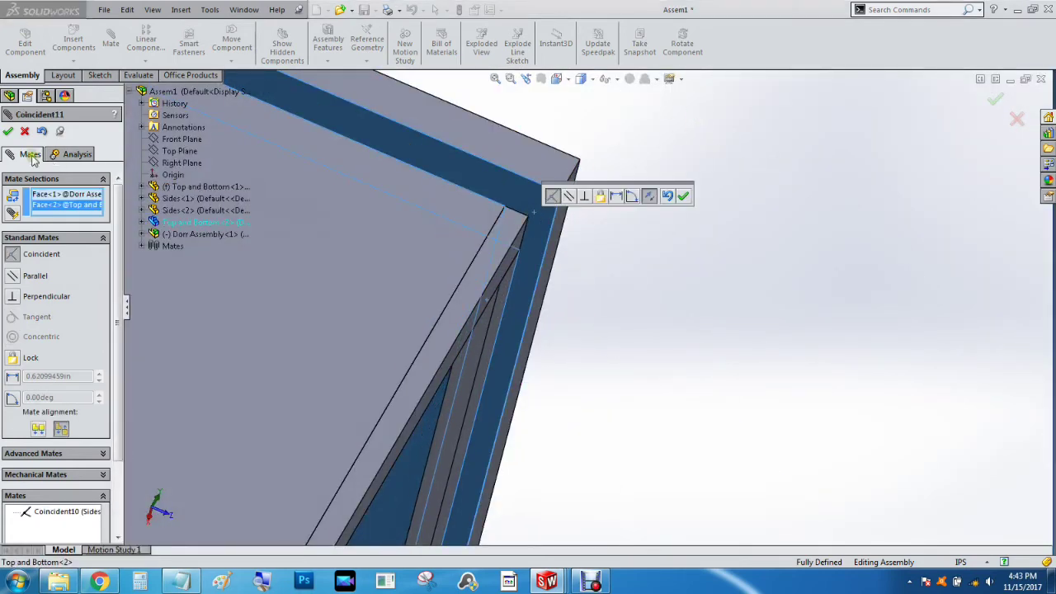
{"action": "left_click", "coordinate": [6, 132]}
{"action": "left_click", "coordinate": [6, 132]}
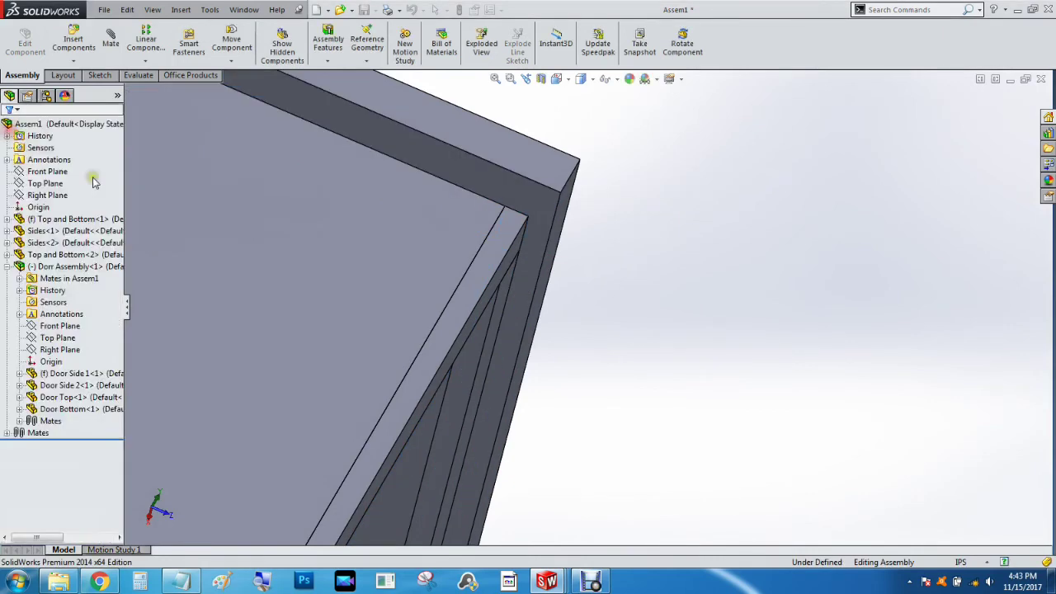
- Examine how the mated door frame fits the cabinet opening, starting from the isometric view
{"action": "middle_click_drag", "start_coordinate": [354, 273], "coordinate": [213, 244]}
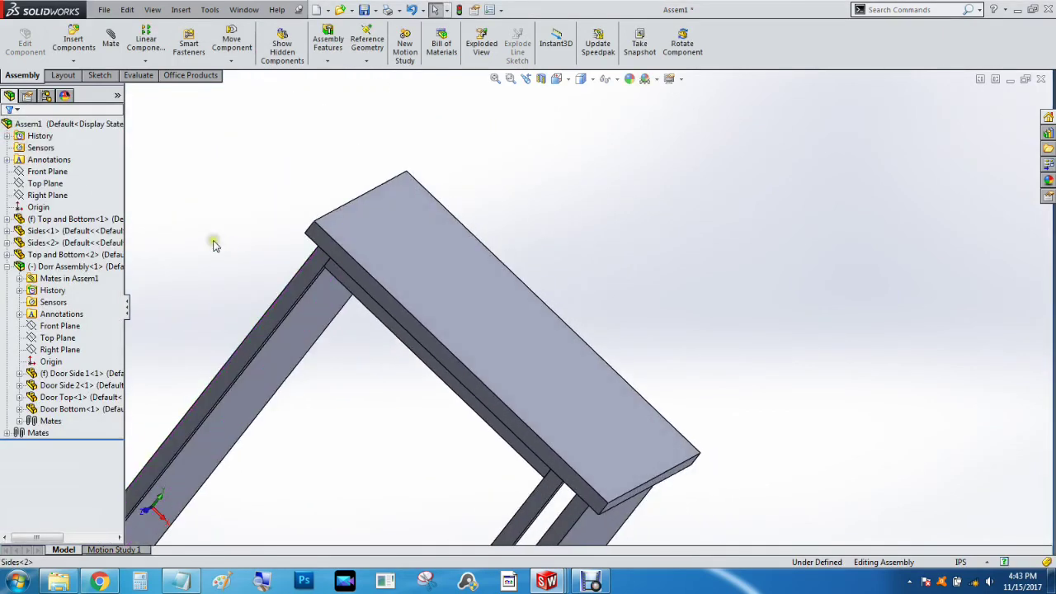
{"action": "key", "text": "ctrl+7"}
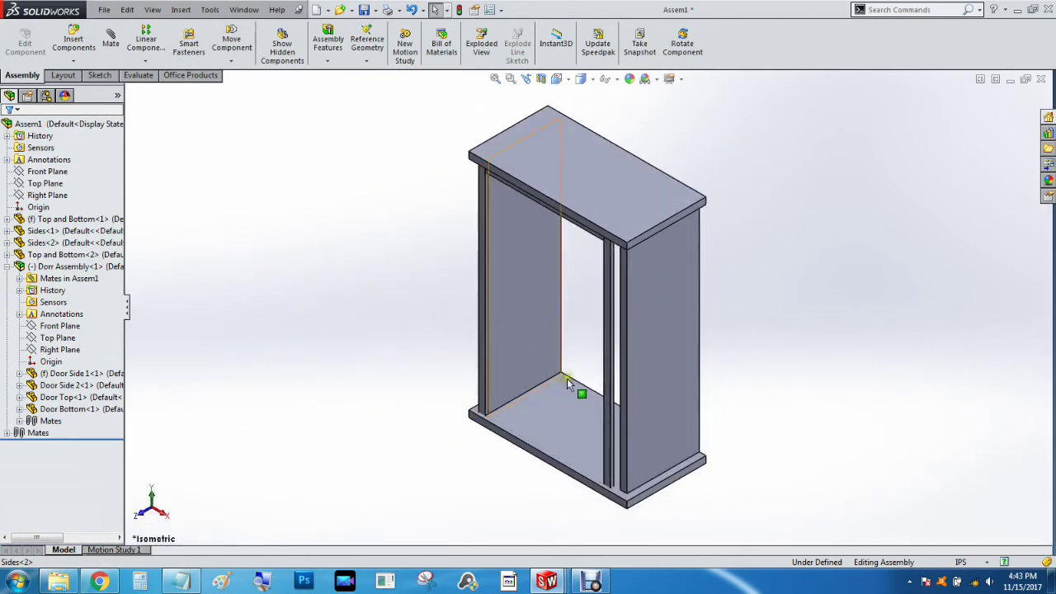
{"action": "scroll", "coordinate": [611, 401], "scroll_direction": "up", "scroll_amount": 3}
{"action": "scroll", "coordinate": [612, 402], "scroll_direction": "down", "scroll_amount": 5}
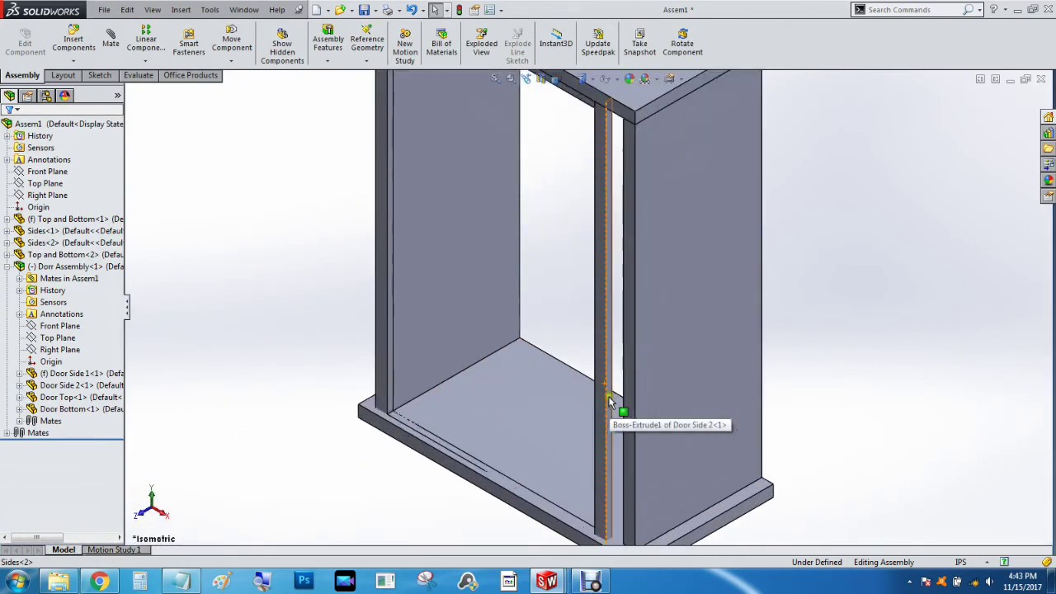
{"action": "middle_click_drag", "start_coordinate": [537, 380], "coordinate": [558, 353]}
{"action": "scroll", "coordinate": [558, 353], "scroll_direction": "up", "scroll_amount": 5}
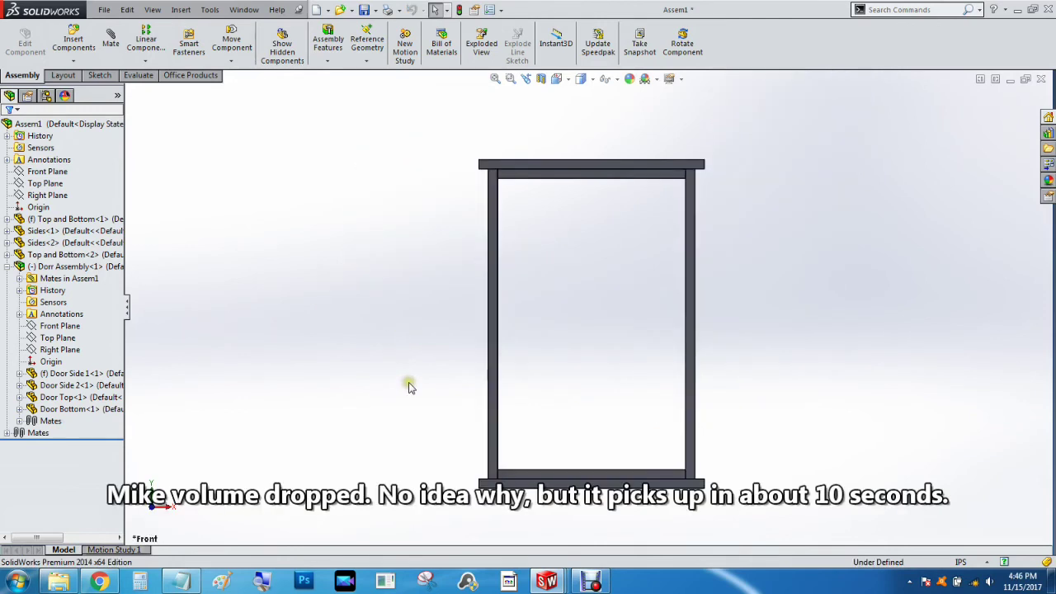
- Swing the door assembly open about its hinge edge by moving Door Side 2 away from the cabinet front
{"action": "middle_click_drag", "start_coordinate": [439, 361], "coordinate": [445, 416]}
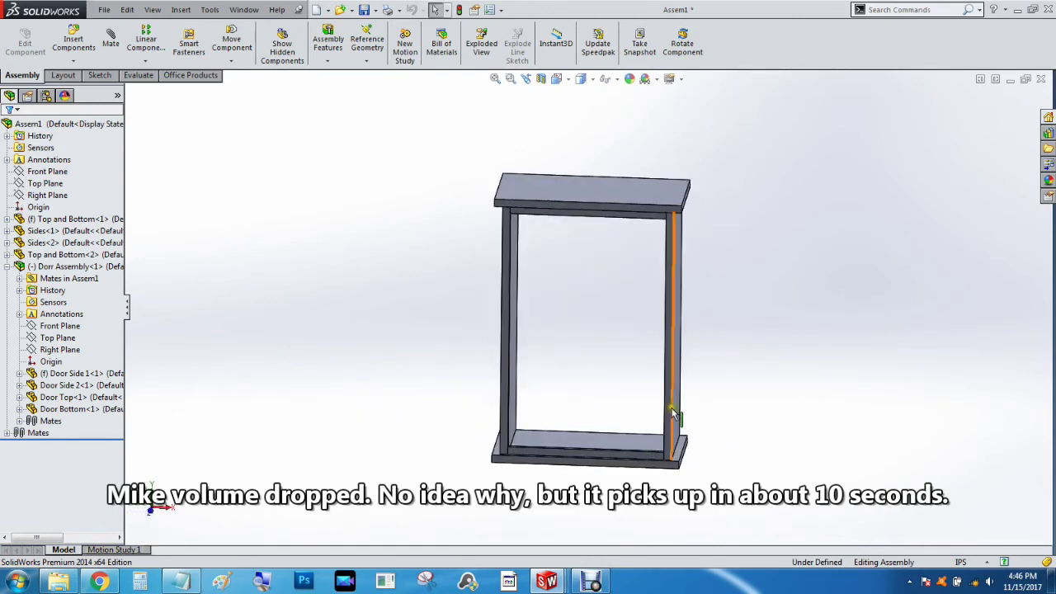
{"action": "left_click_drag", "start_coordinate": [672, 429], "coordinate": [632, 436]}
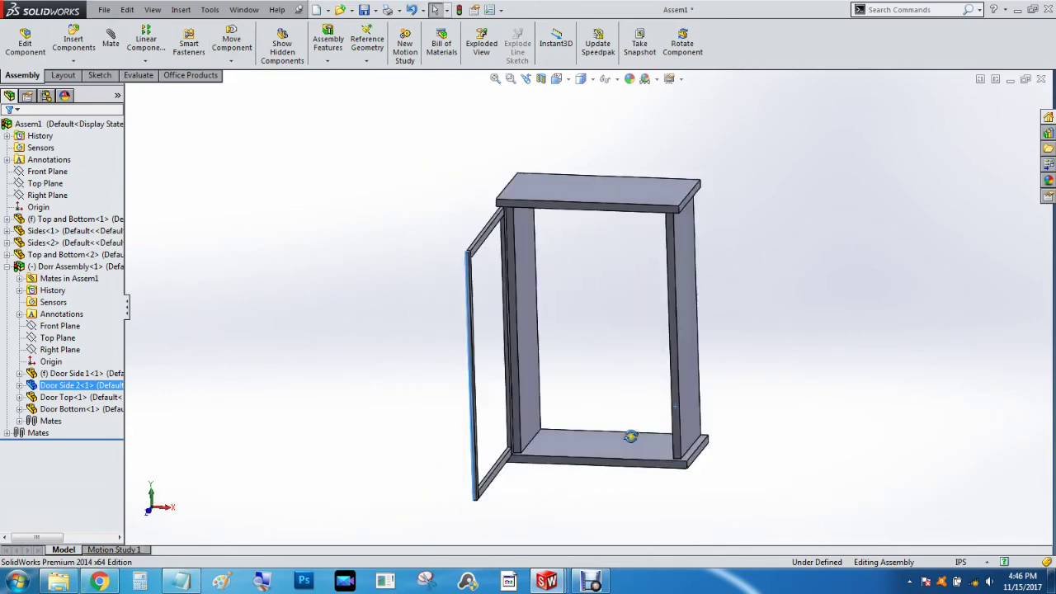
{"action": "middle_click_drag", "start_coordinate": [632, 437], "coordinate": [495, 499]}
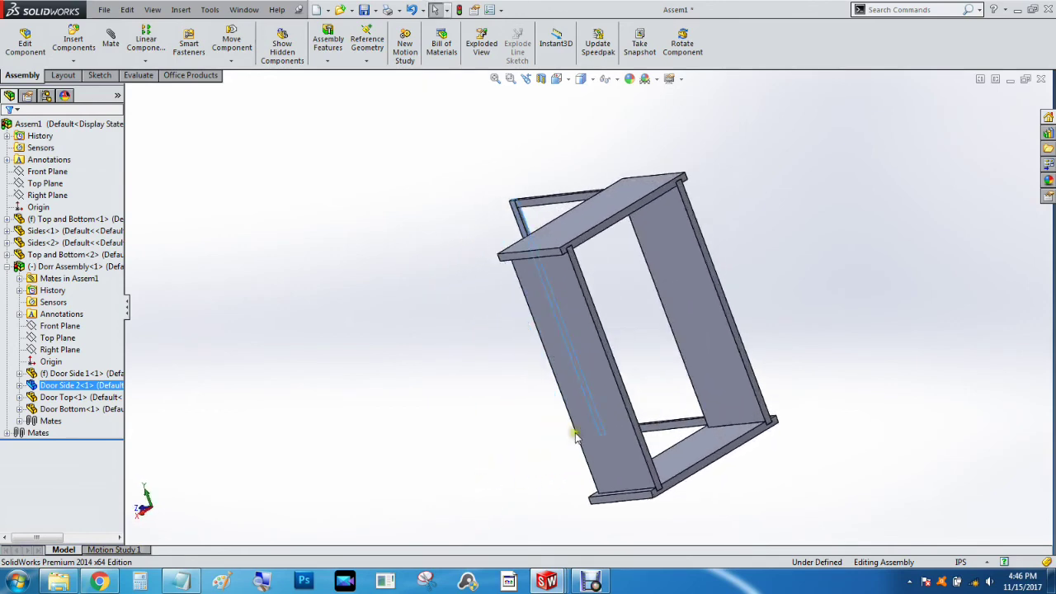
- Examine the opened door and the cabinet's hinge side from the rear and front
{"action": "left_click_drag", "start_coordinate": [603, 237], "coordinate": [608, 427]}
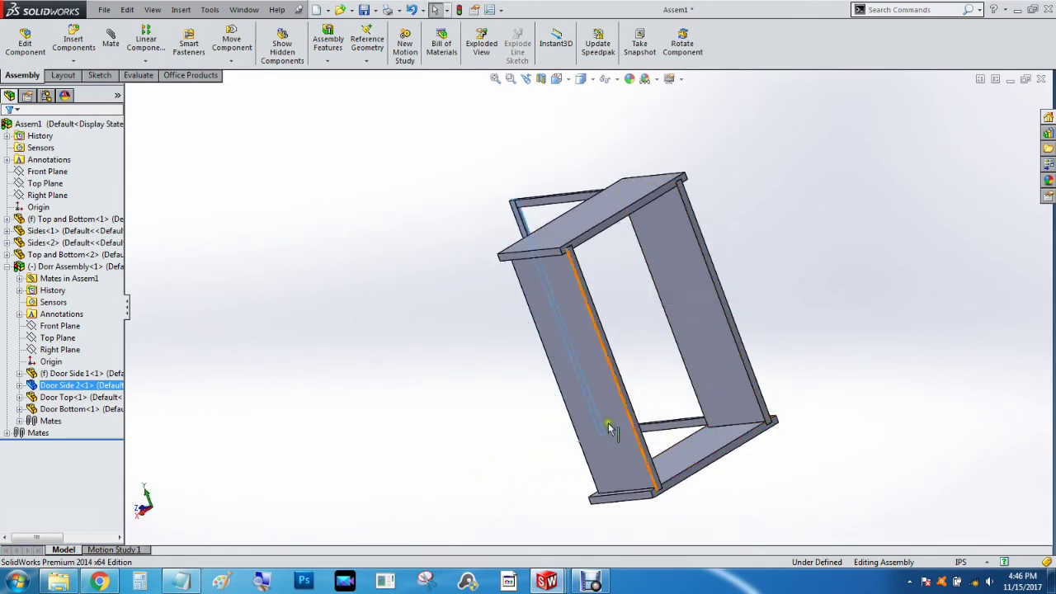
{"action": "middle_click_drag", "start_coordinate": [503, 426], "coordinate": [590, 423]}
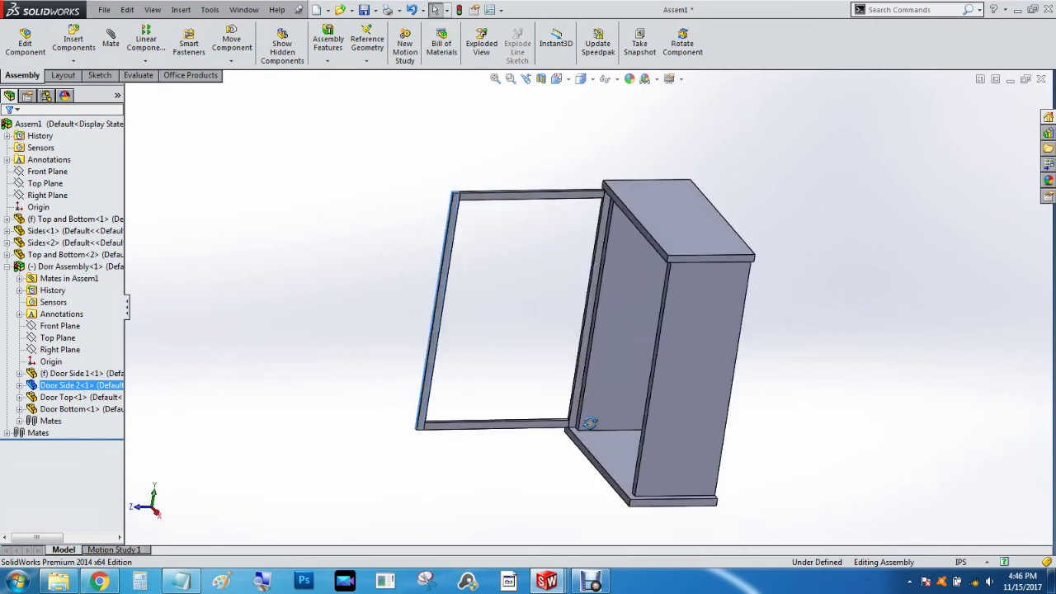
{"action": "middle_click_drag", "start_coordinate": [590, 424], "coordinate": [556, 341]}
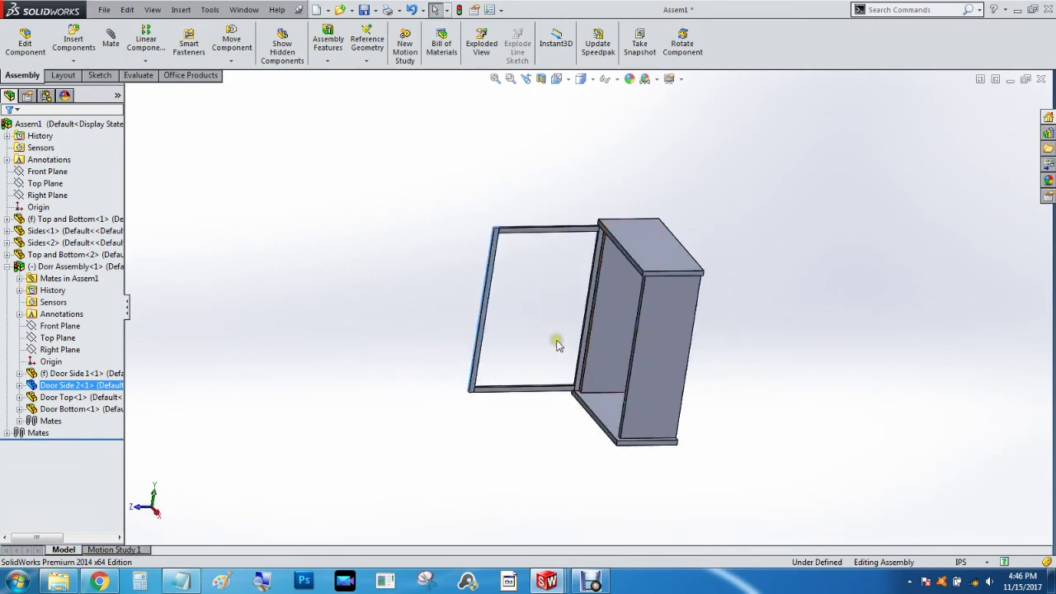
{"action": "scroll", "coordinate": [544, 338], "scroll_direction": "down", "scroll_amount": 3}
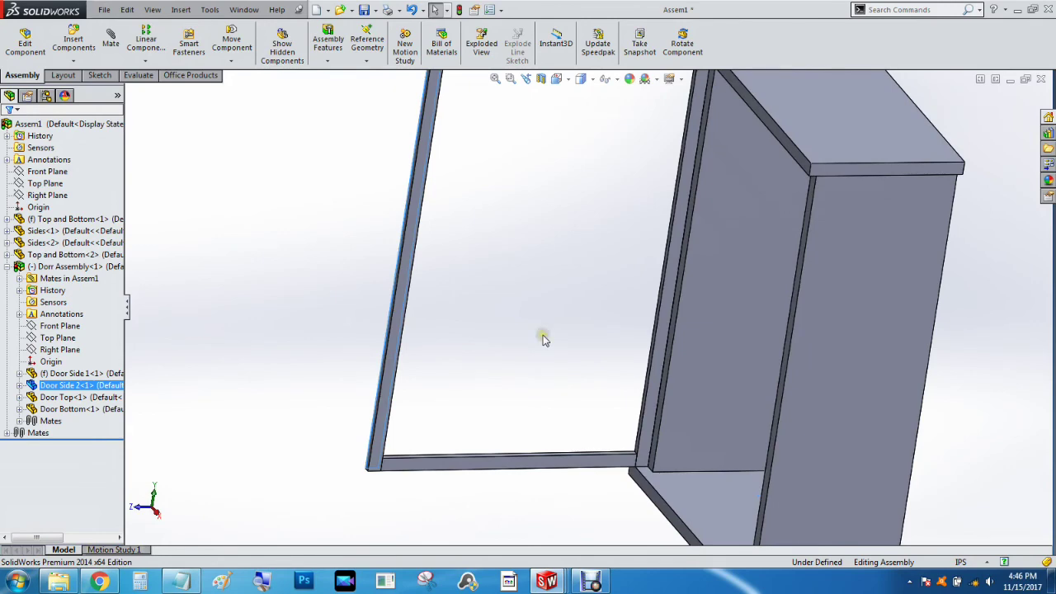
{"action": "scroll", "coordinate": [544, 337], "scroll_direction": "up", "scroll_amount": 2}
{"action": "middle_click_drag", "start_coordinate": [577, 368], "coordinate": [469, 377]}
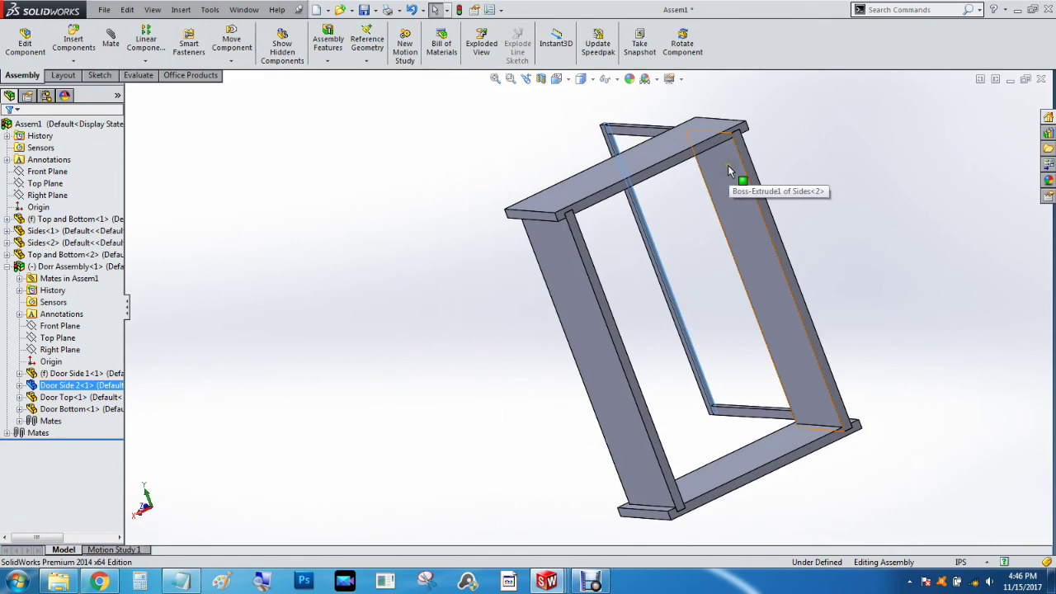
{"action": "middle_click_drag", "start_coordinate": [730, 171], "coordinate": [634, 178]}
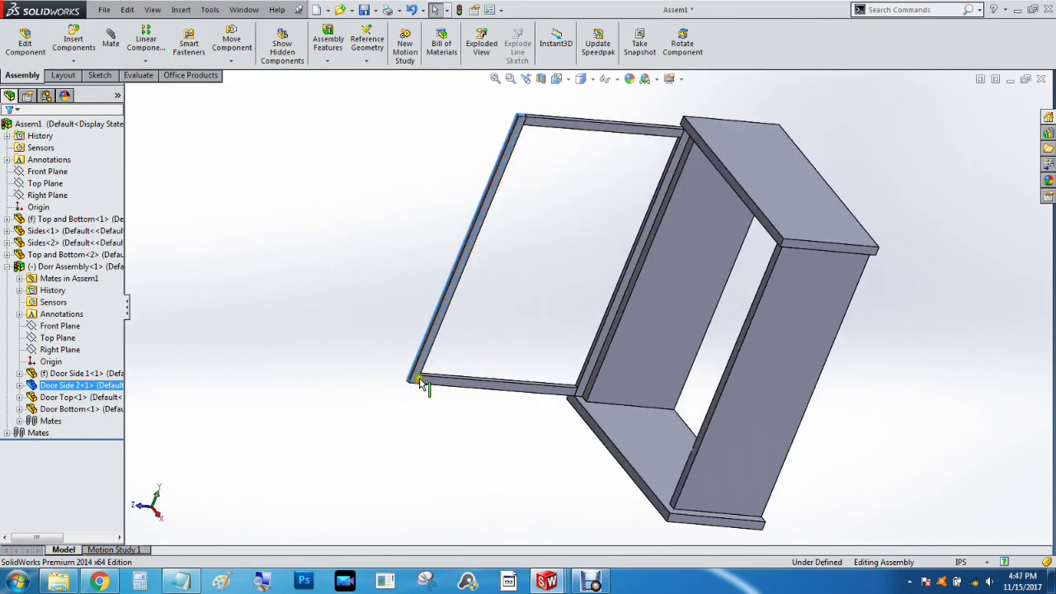
- Swing the door assembly closed by moving Door Side 2 back against the cabinet's opposite side
{"action": "middle_click_drag", "start_coordinate": [573, 384], "coordinate": [599, 292]}
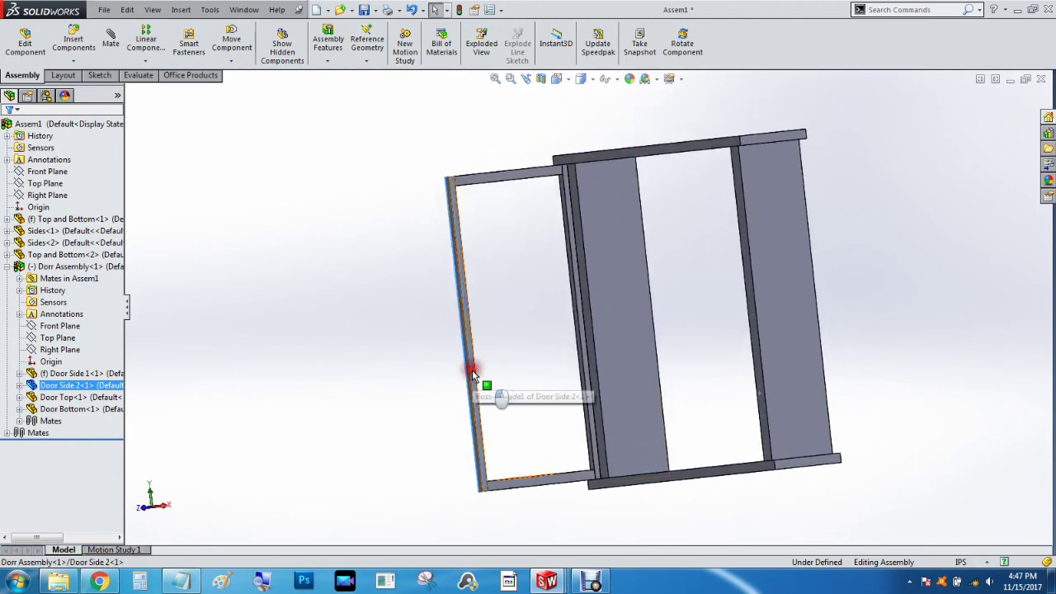
{"action": "left_click_drag", "start_coordinate": [472, 370], "coordinate": [759, 349]}
{"action": "middle_click_drag", "start_coordinate": [759, 349], "coordinate": [549, 430]}
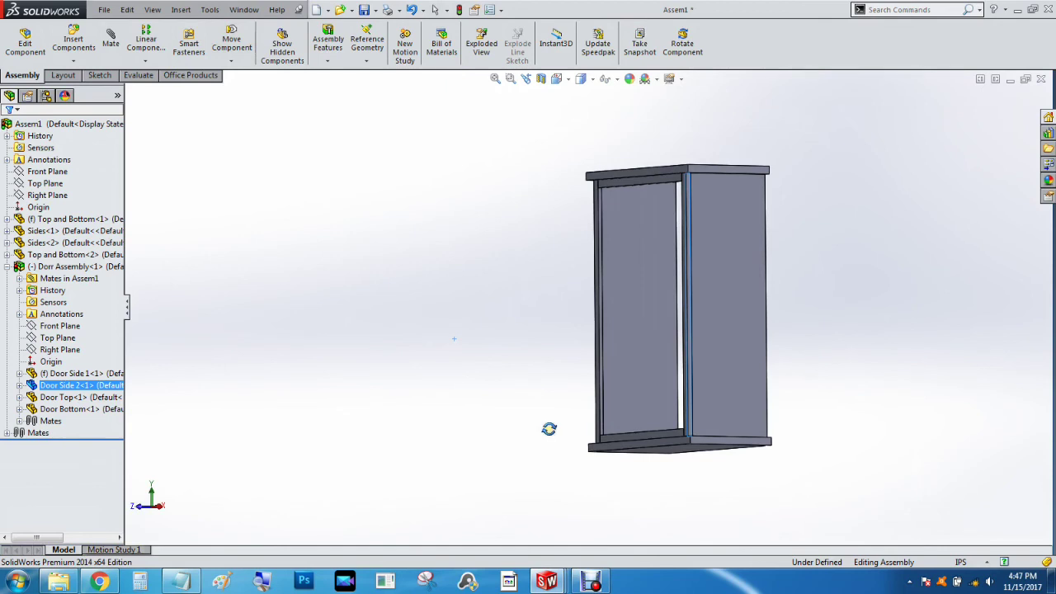